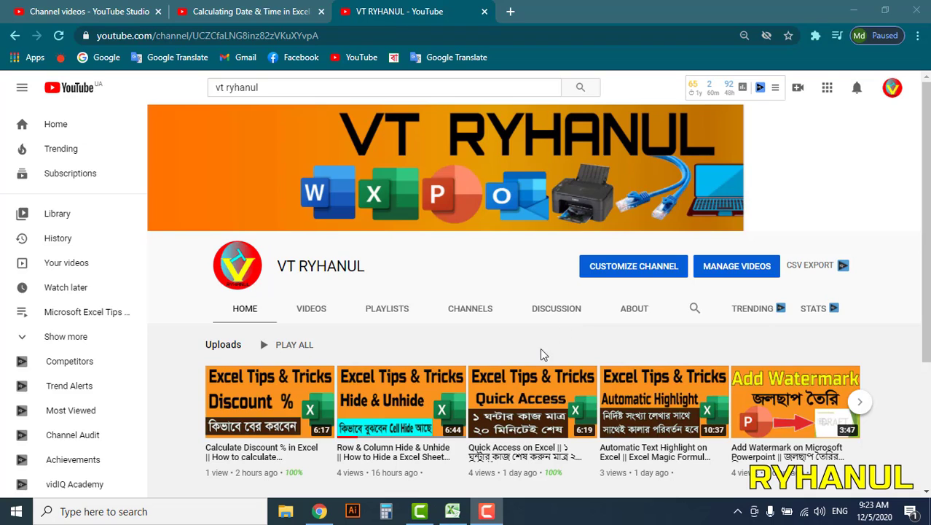
Step: Leave the YouTube channel page and bring the Excel workbook with 12/5/2020 in H2 forward
left_click_drag(367, 266, 277, 267)
left_click(381, 274)
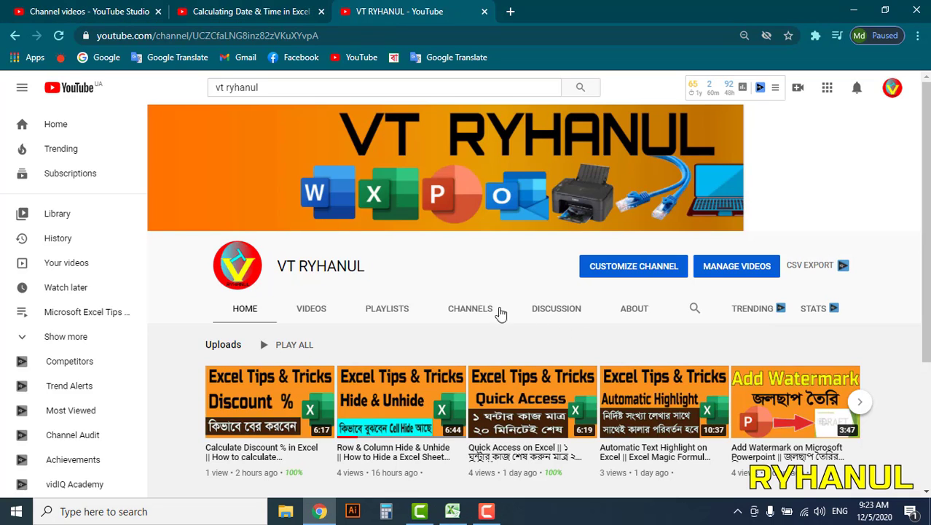
left_click(452, 511)
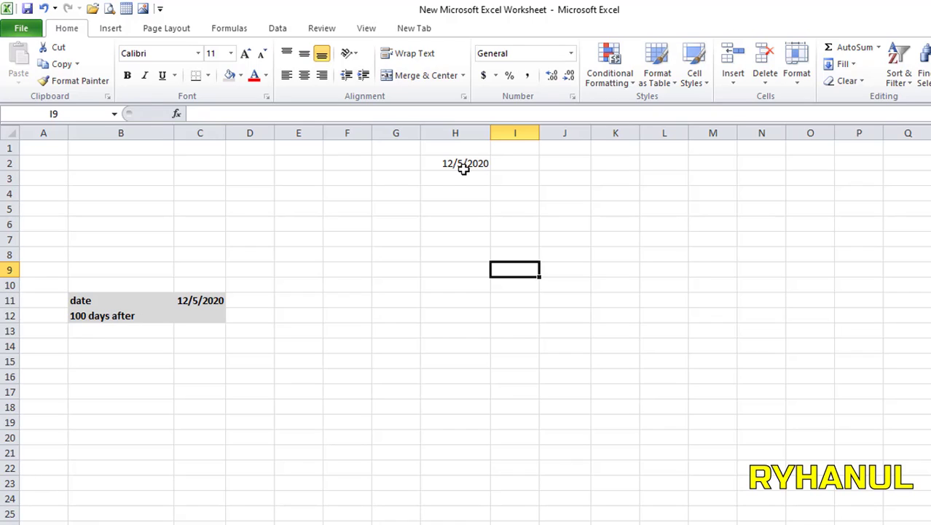
Step: Enter the date 05/12/2020 in H4, fixing the mistyped year, and compare it with H2
left_click(495, 192)
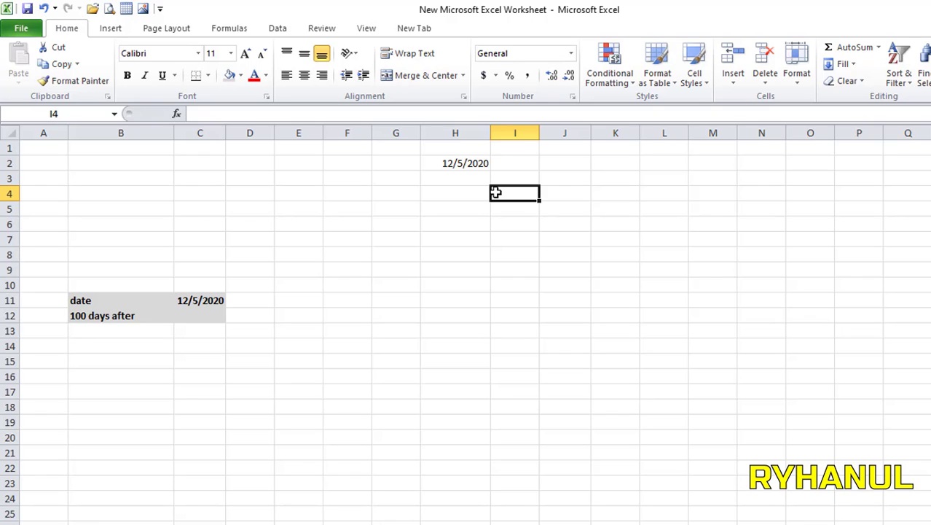
left_click(578, 265)
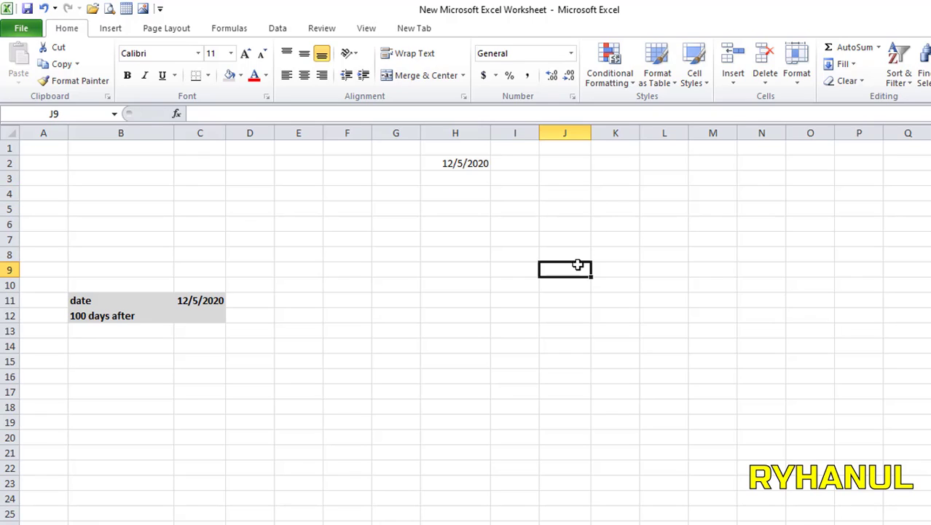
left_click(453, 166)
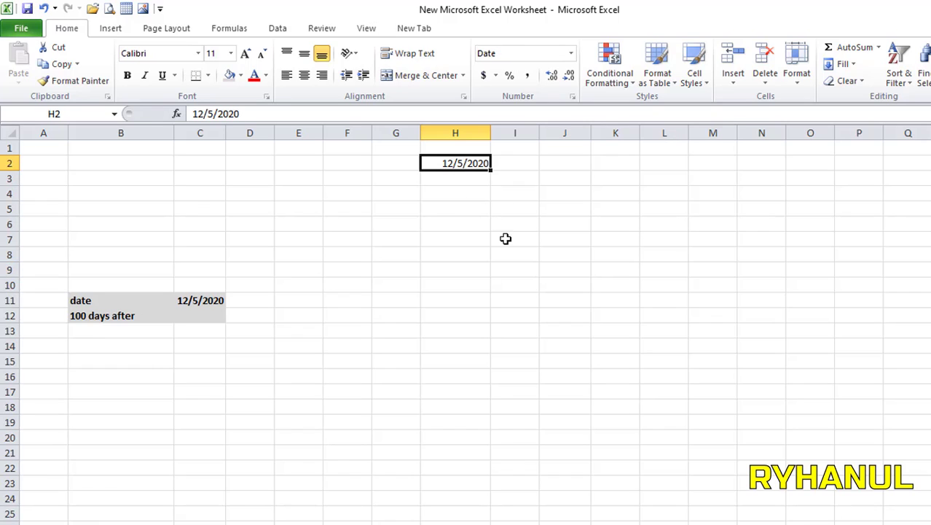
left_click(473, 208)
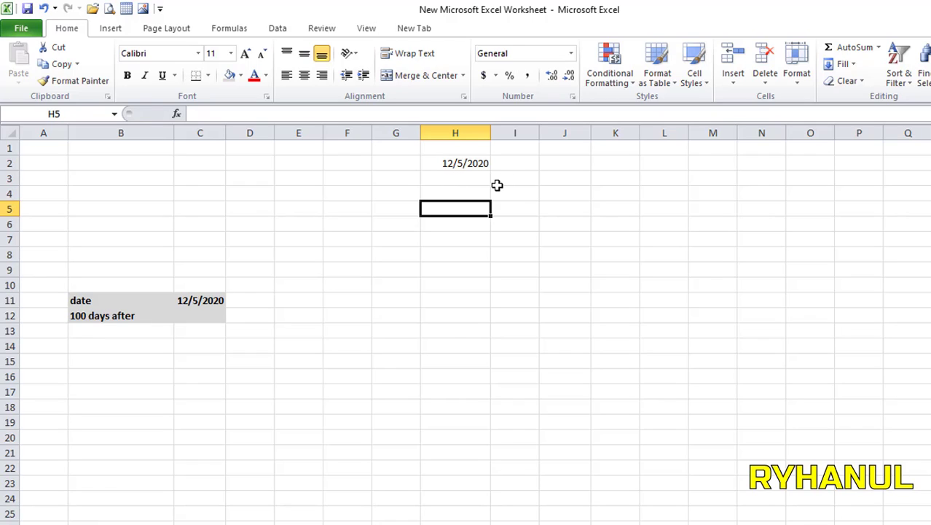
left_click(455, 191)
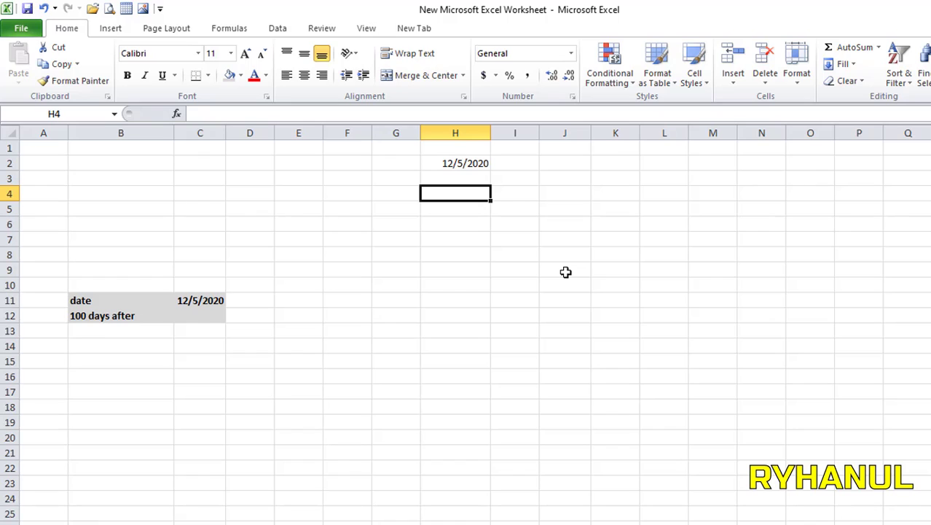
type("05")
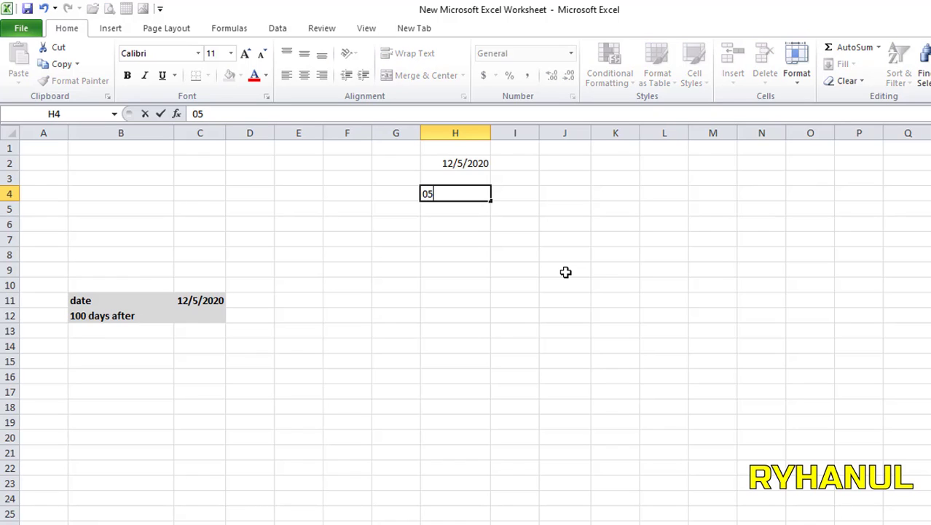
type("/12/220")
key("BackSpace")
key("BackSpace")
type("020")
left_click(477, 225)
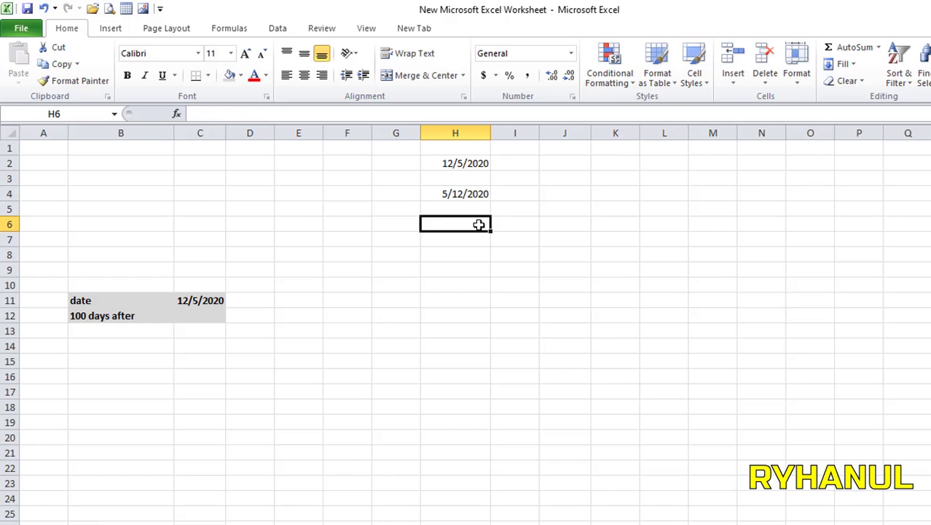
left_click(452, 193)
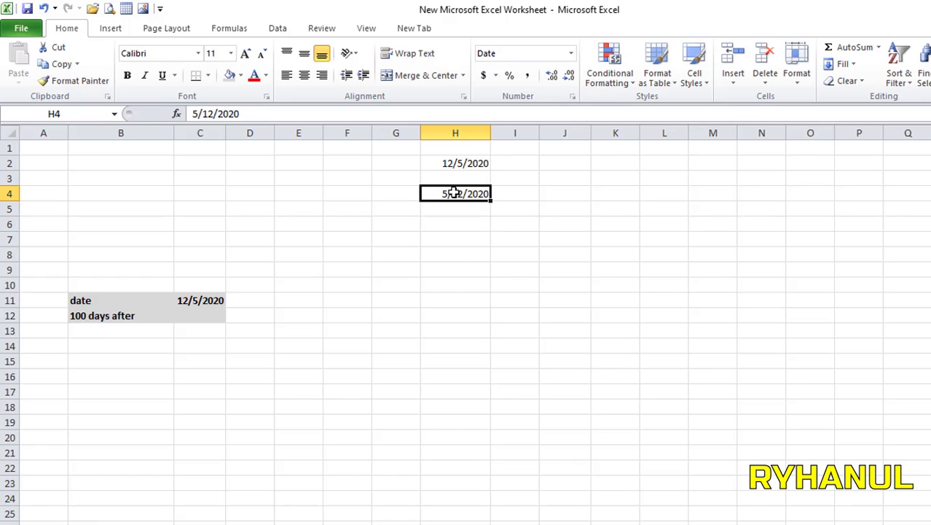
left_click(450, 163)
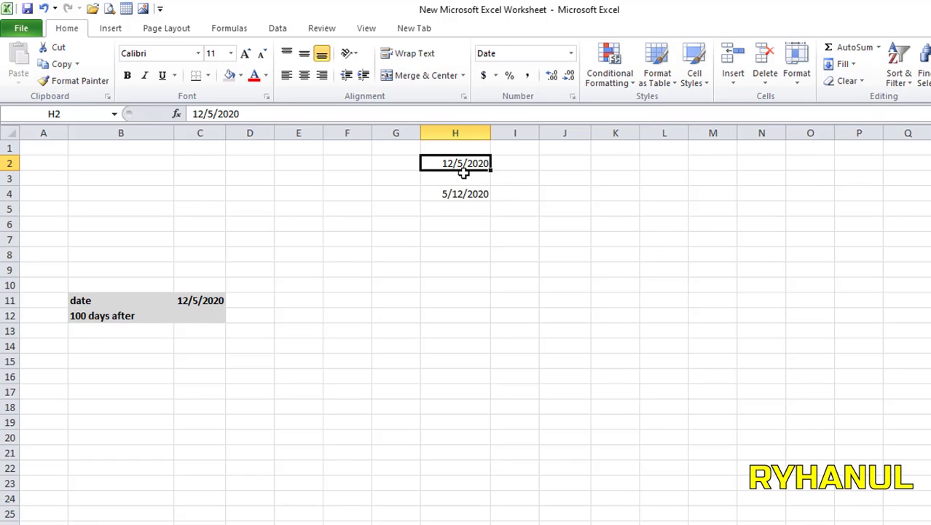
right_click(463, 166)
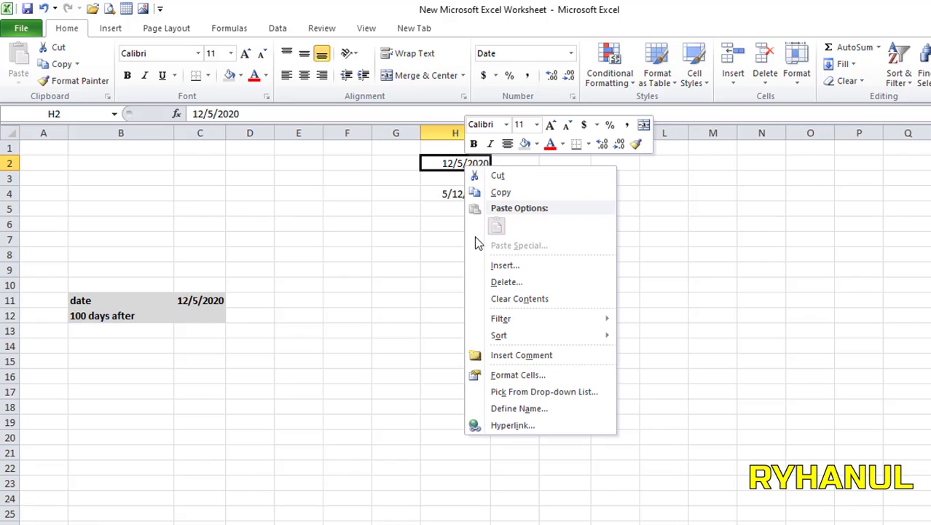
key("Escape")
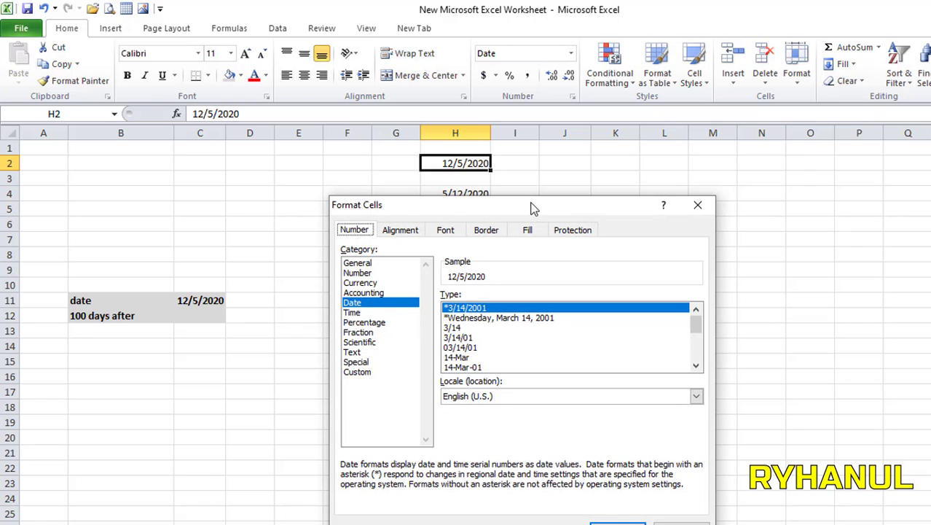
left_click_drag(534, 204, 497, 155)
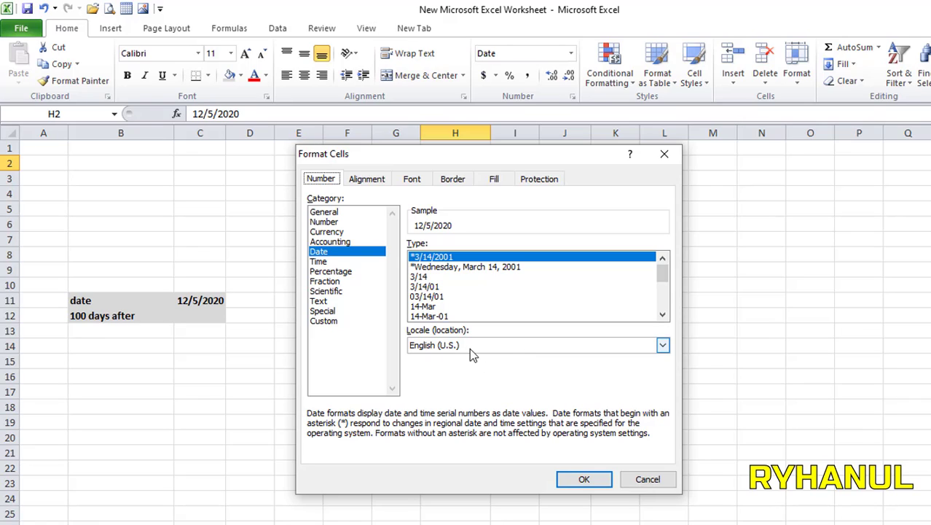
left_click(660, 345)
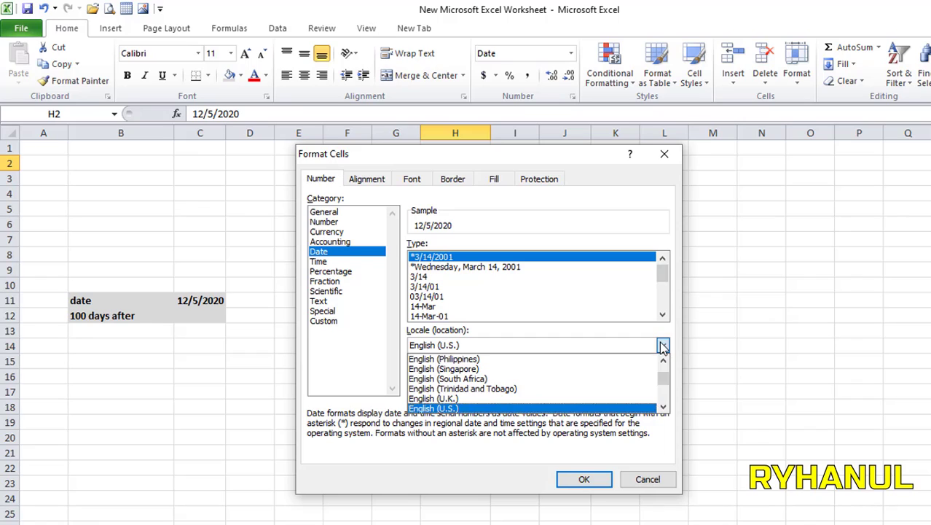
left_click(452, 399)
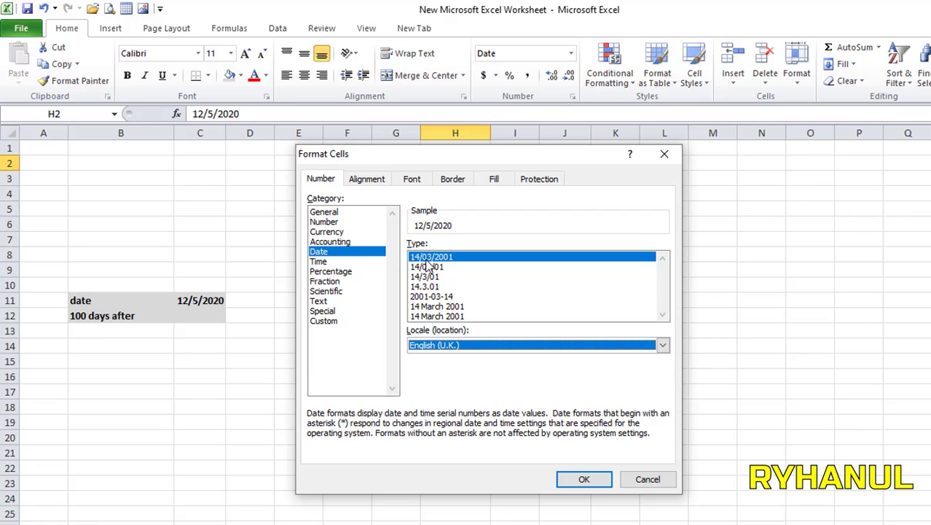
left_click(485, 348)
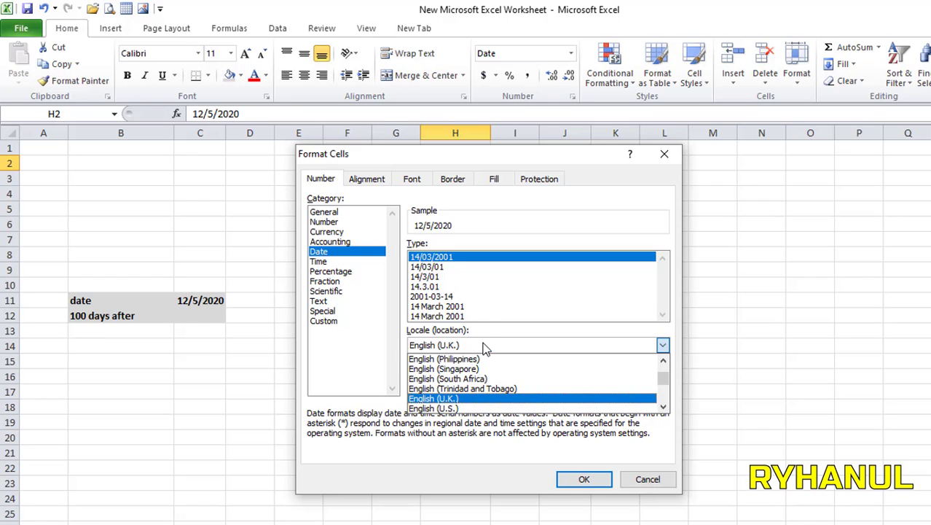
left_click(454, 406)
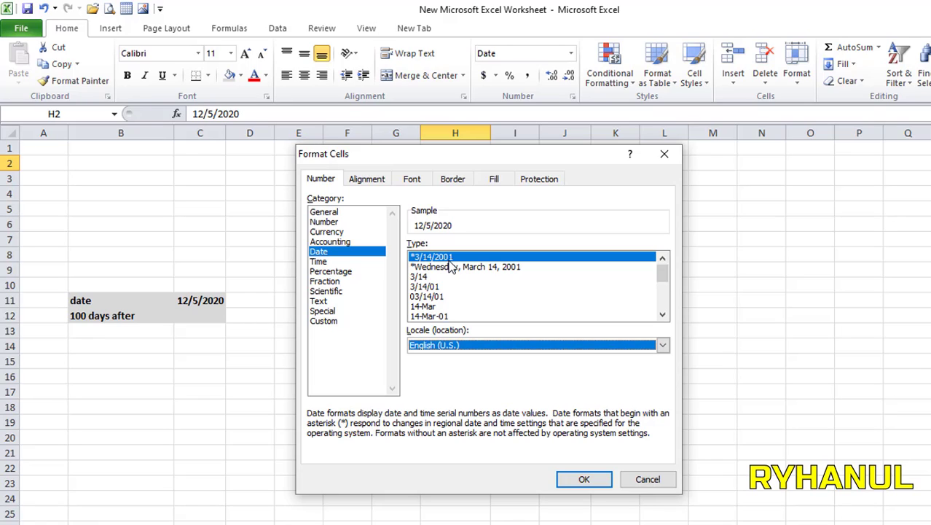
left_click(585, 479)
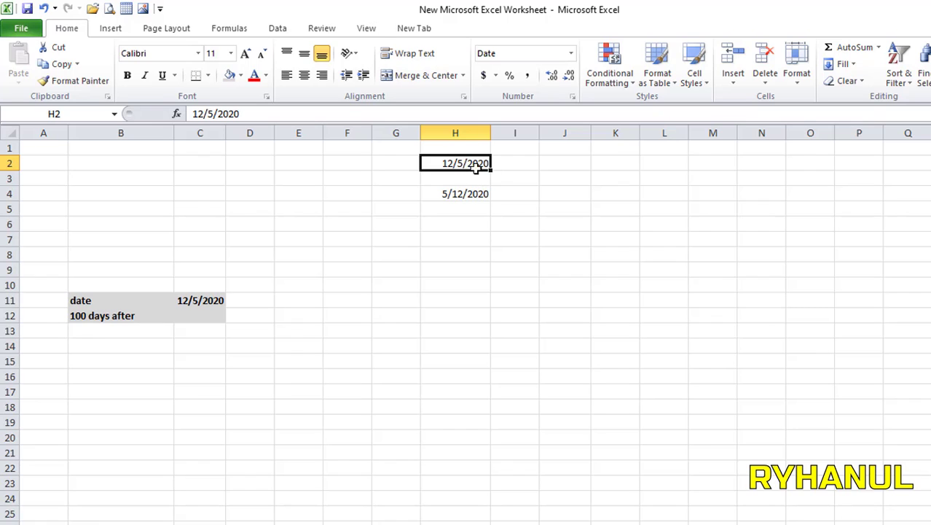
Step: Widen column H and change the date in H4 to 12/5/2020
left_click_drag(491, 133, 503, 133)
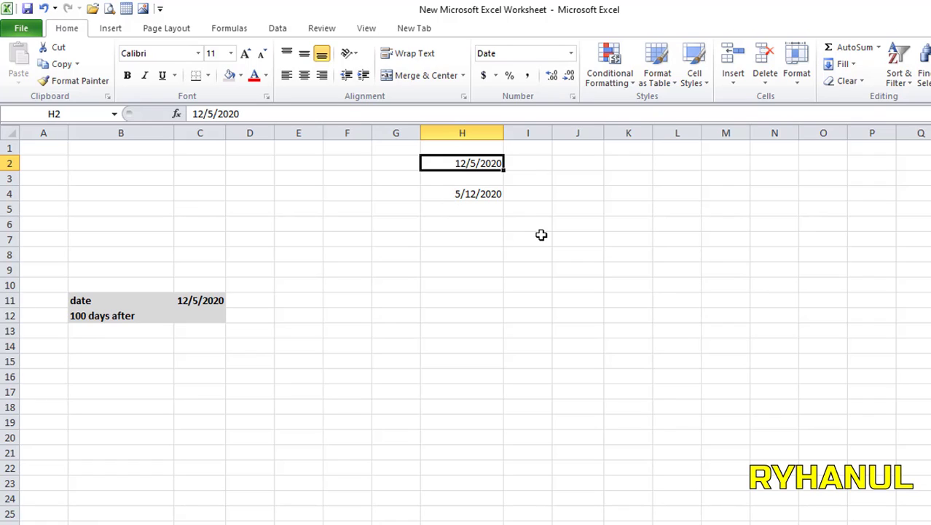
double_click(458, 194)
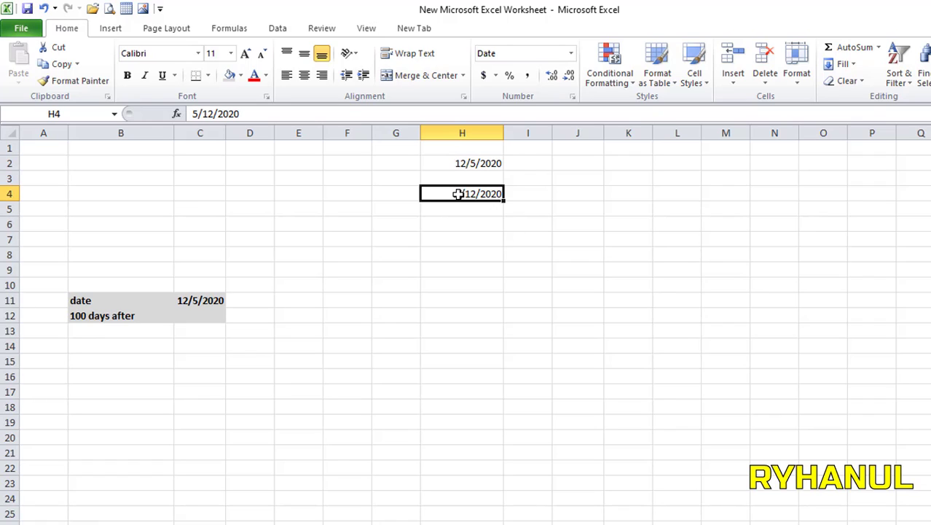
key("BackSpace")
type("1")
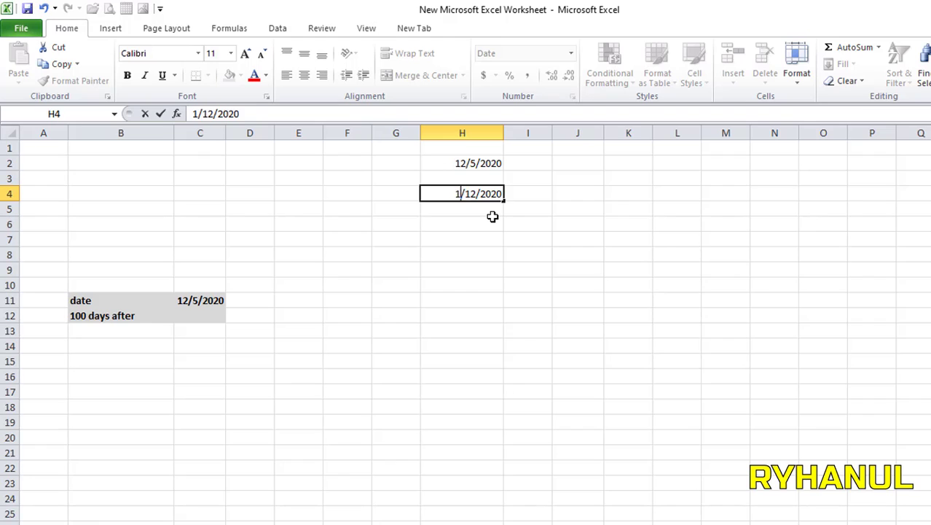
type("2")
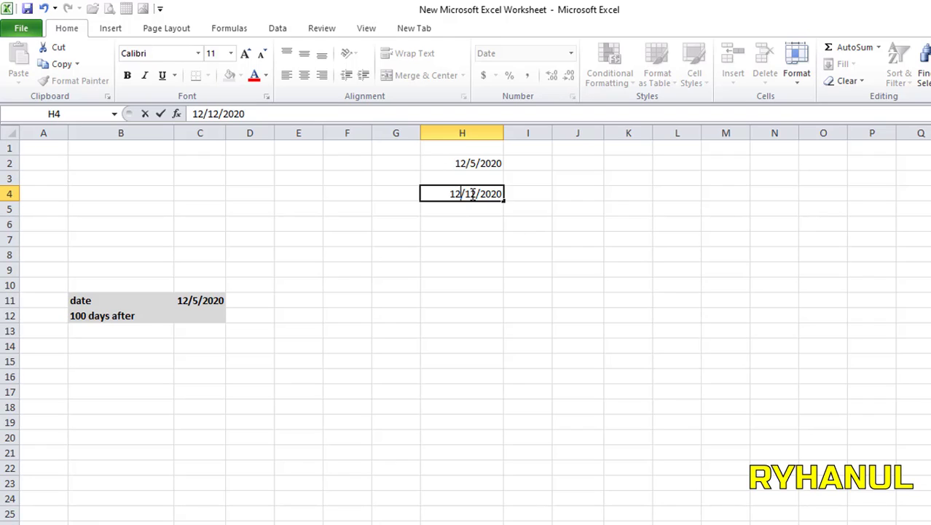
key("BackSpace")
key("BackSpace")
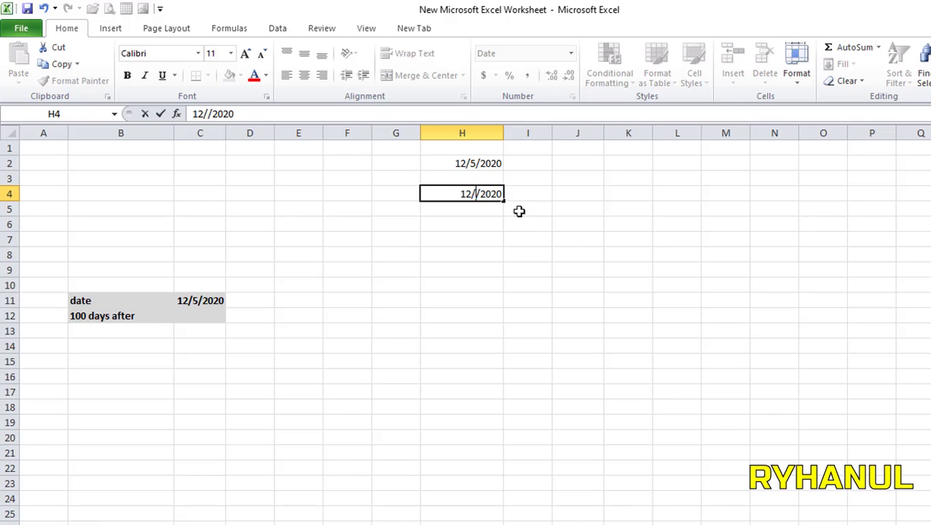
type("5")
left_click(518, 211)
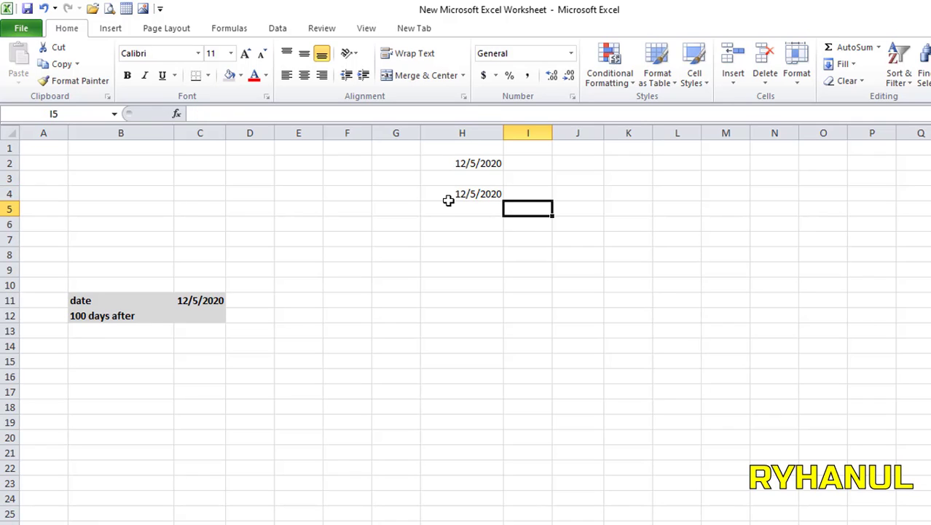
Step: Edit H2's date to 12/15/2020 and check it against H4
left_click(481, 164)
left_click(481, 179)
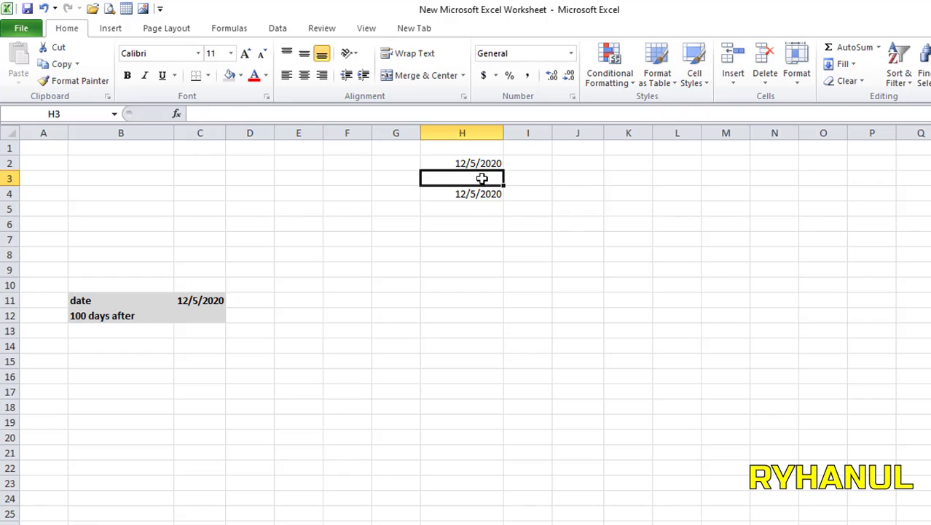
left_click(481, 162)
left_click(478, 194)
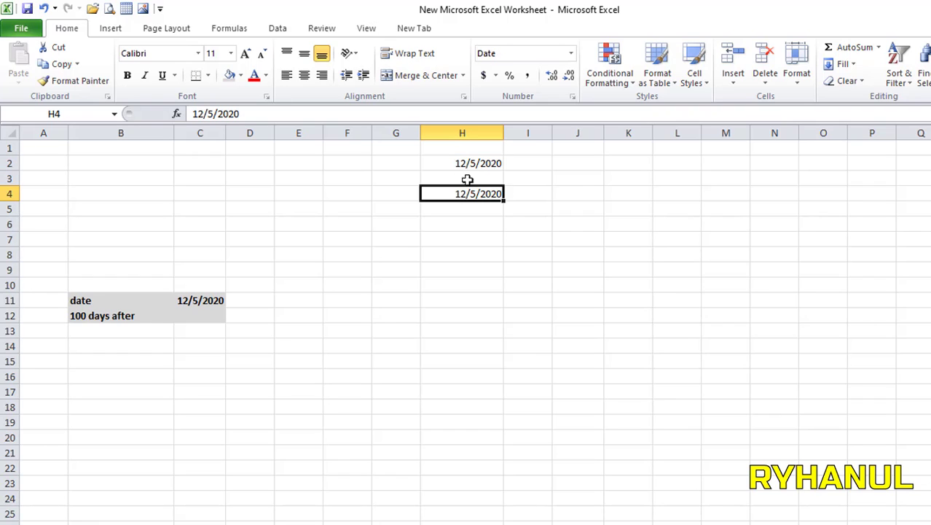
left_click(493, 234)
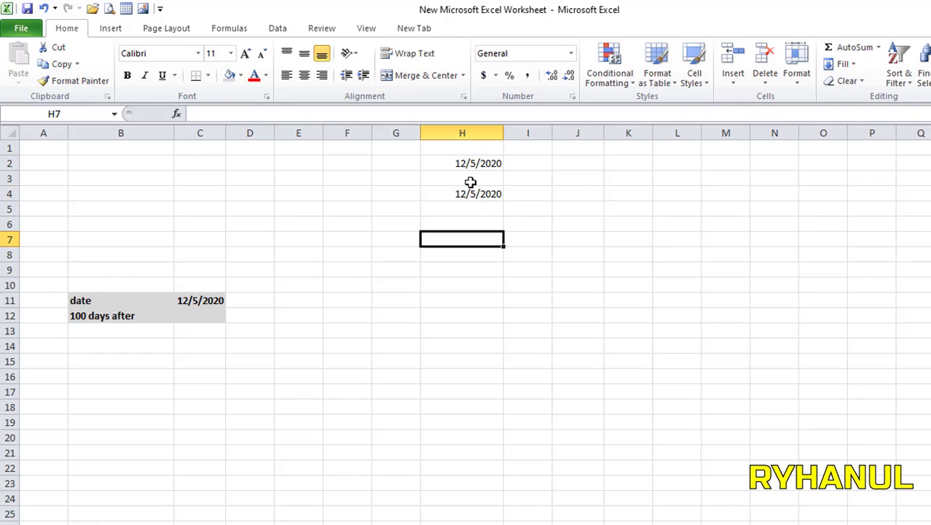
left_click(462, 193)
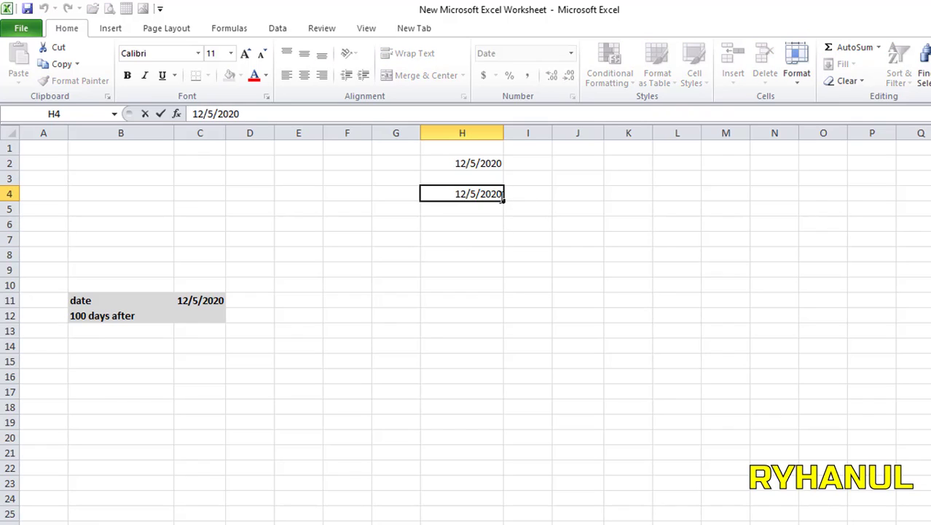
left_click(481, 163)
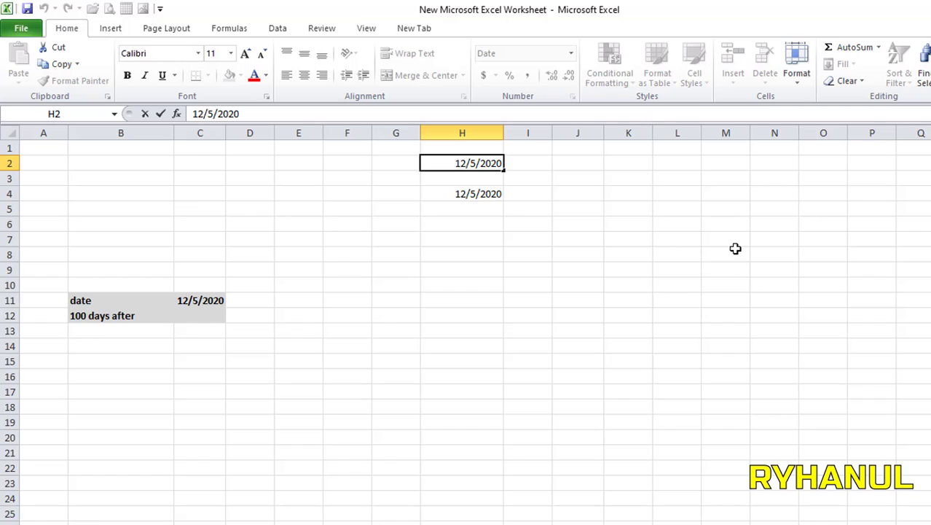
type("1")
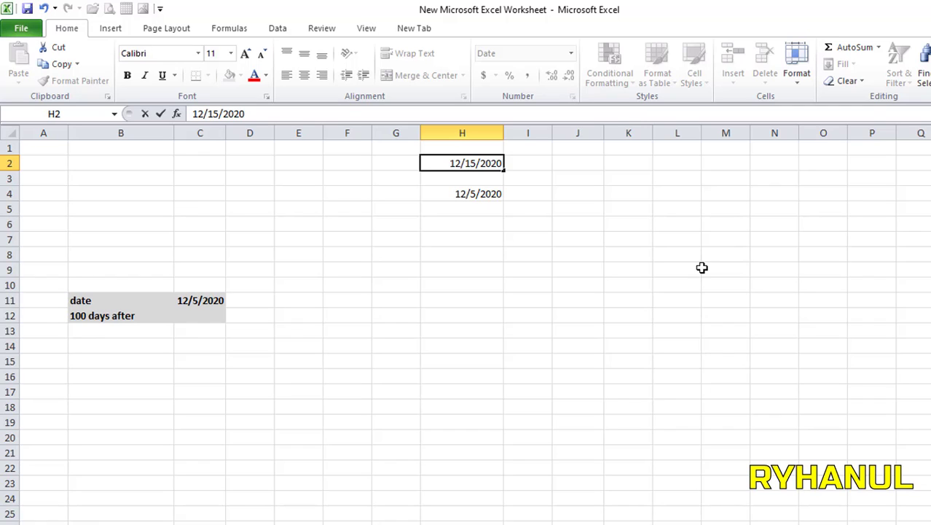
left_click(528, 207)
left_click(481, 193)
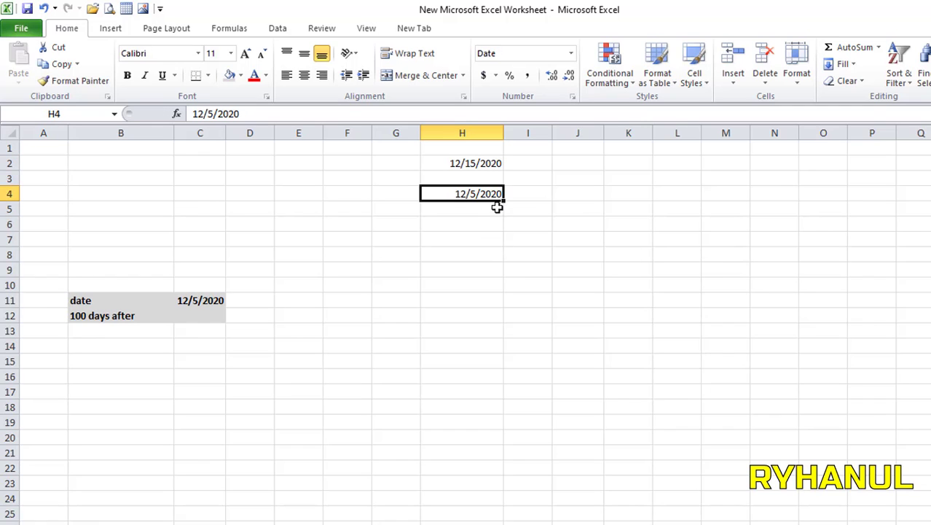
left_click(477, 165)
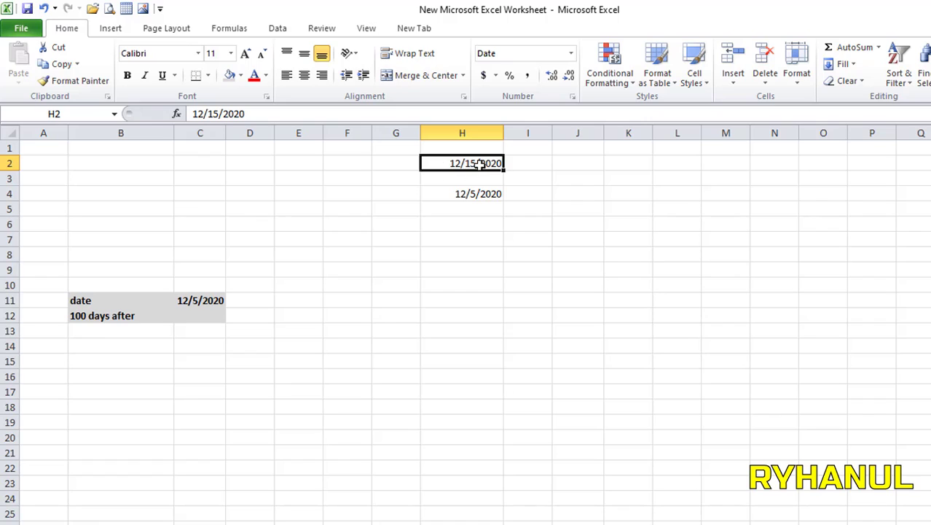
left_click(676, 184)
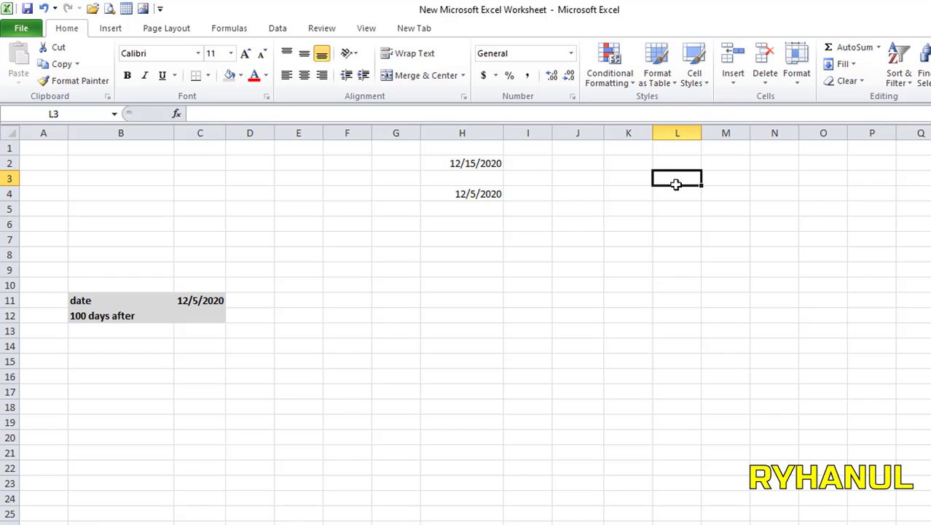
Step: Enter 5 in L3 and 3 in M3
type("5")
left_click(724, 177)
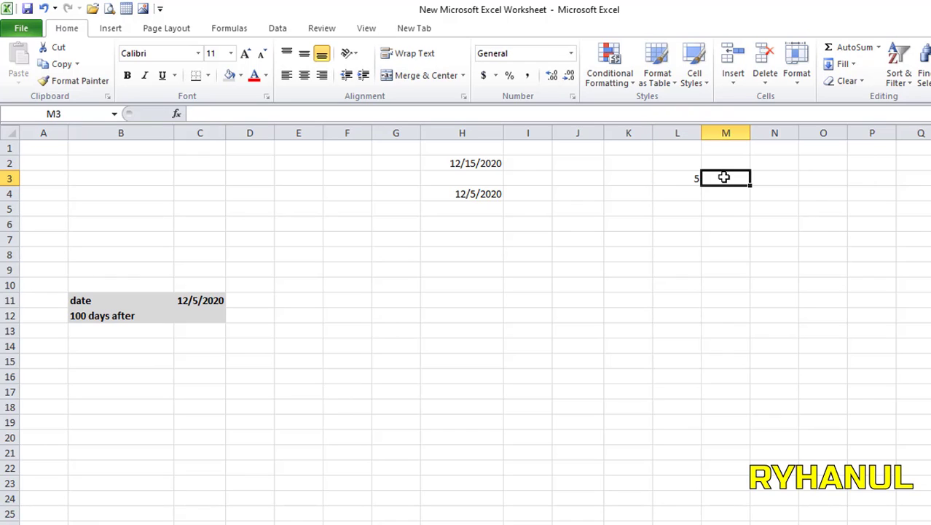
type("2")
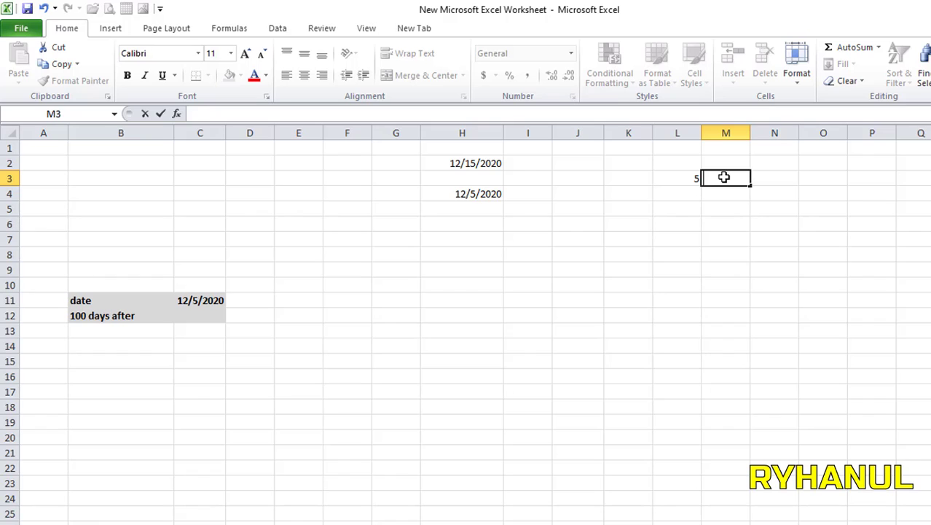
left_click(698, 222)
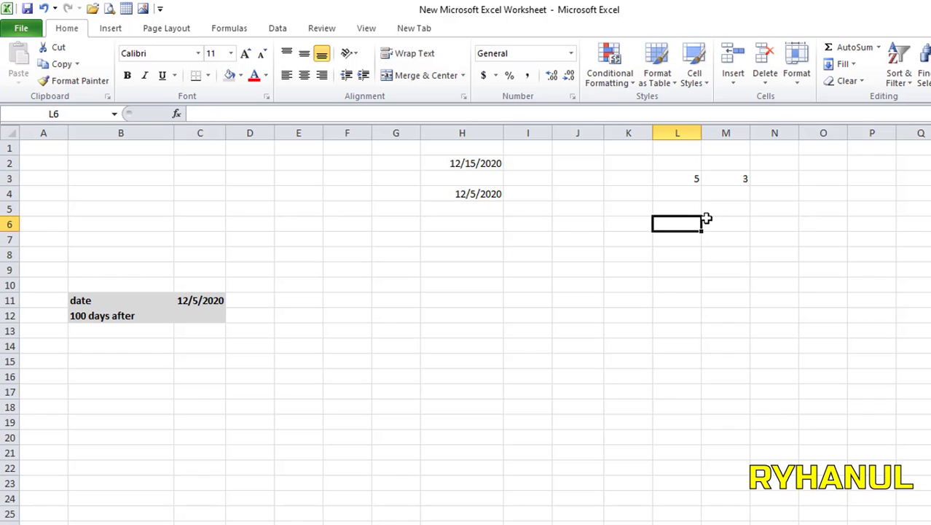
Step: Put the formula =L3-M3 in M6, returning 2, and inspect it
left_click(717, 222)
type("=")
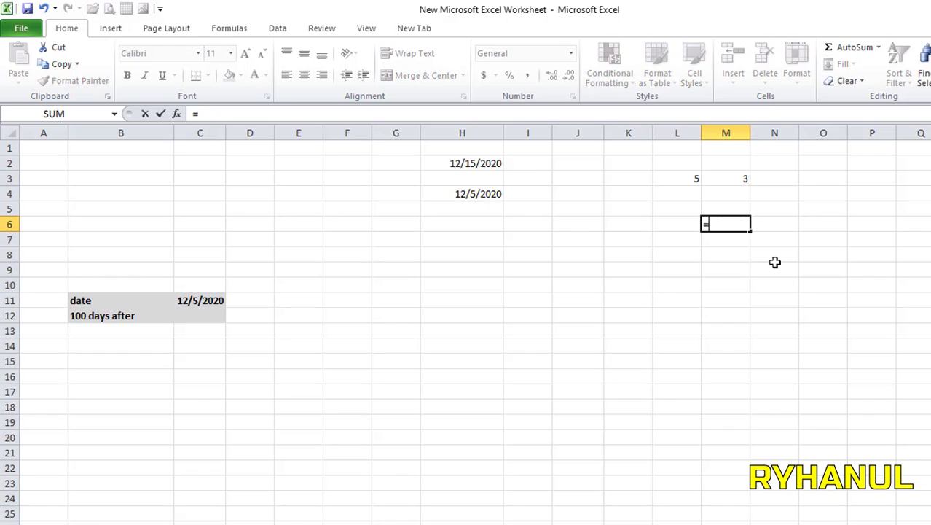
left_click(691, 178)
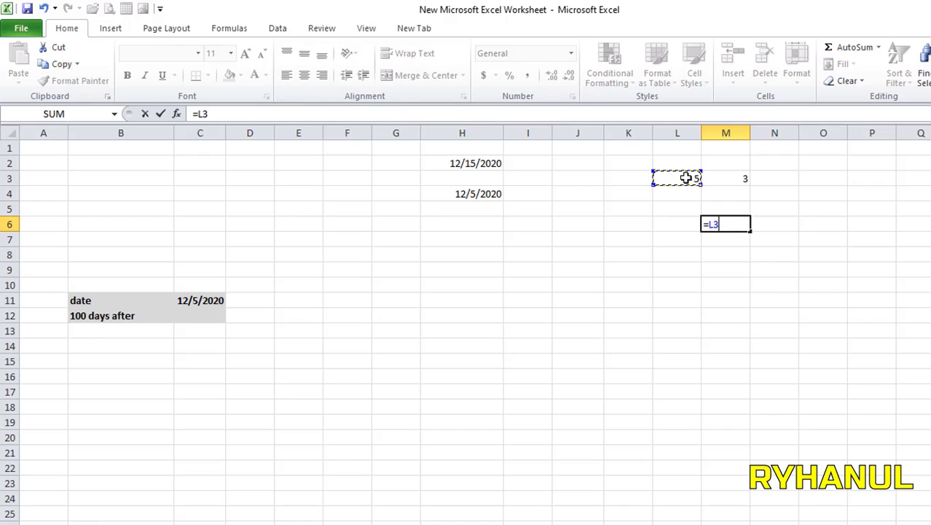
type("-")
left_click(731, 179)
key("Return")
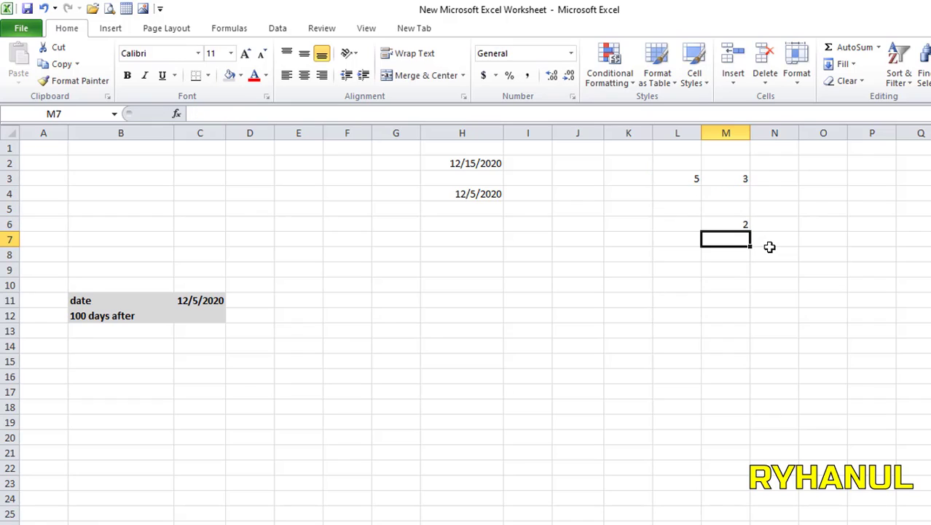
left_click(725, 226)
left_click_drag(696, 180, 734, 179)
left_click(741, 228)
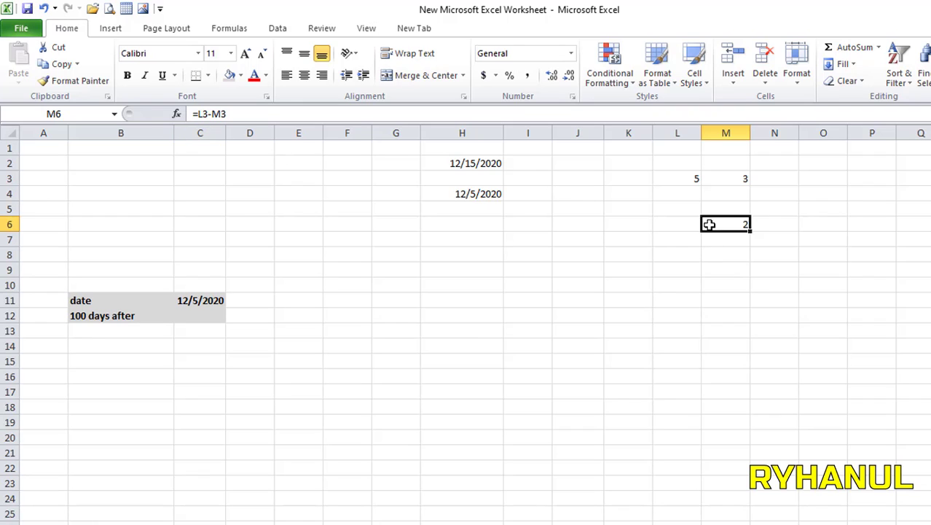
left_click(692, 181)
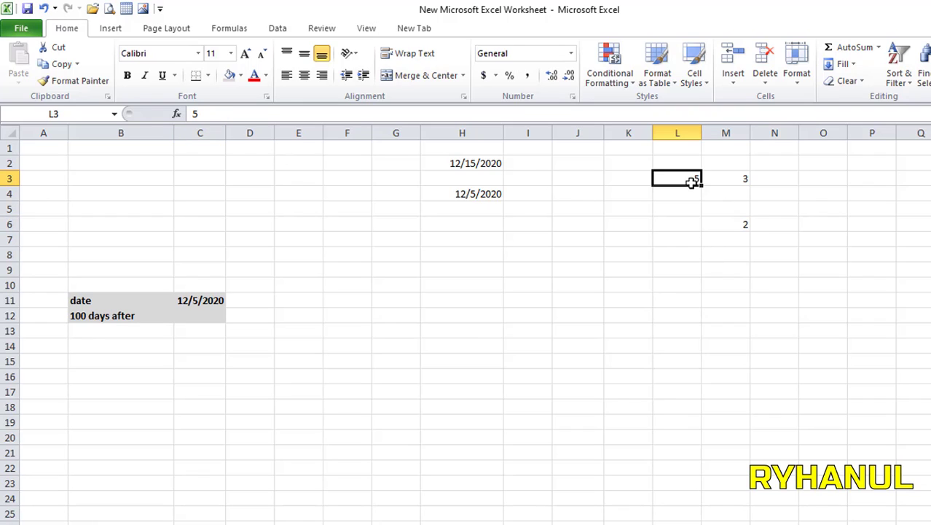
left_click(471, 165)
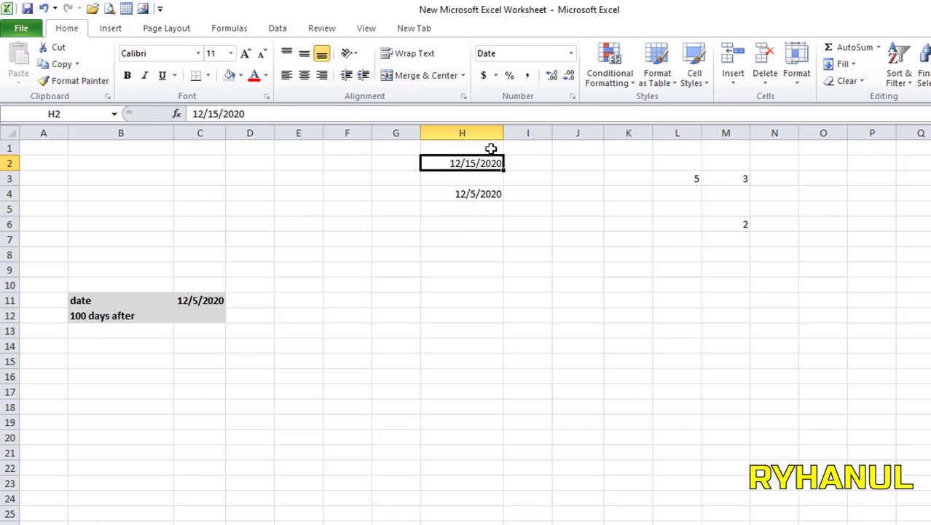
left_click(528, 75)
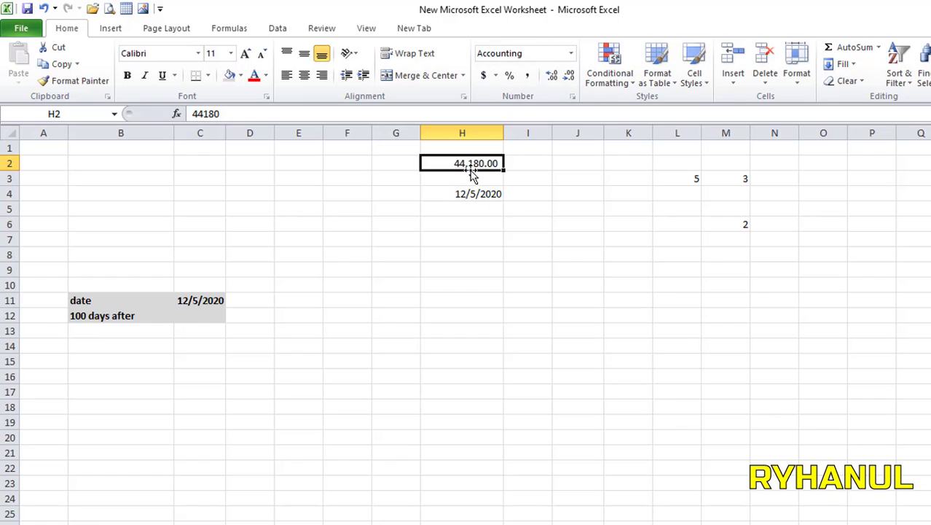
left_click(464, 195)
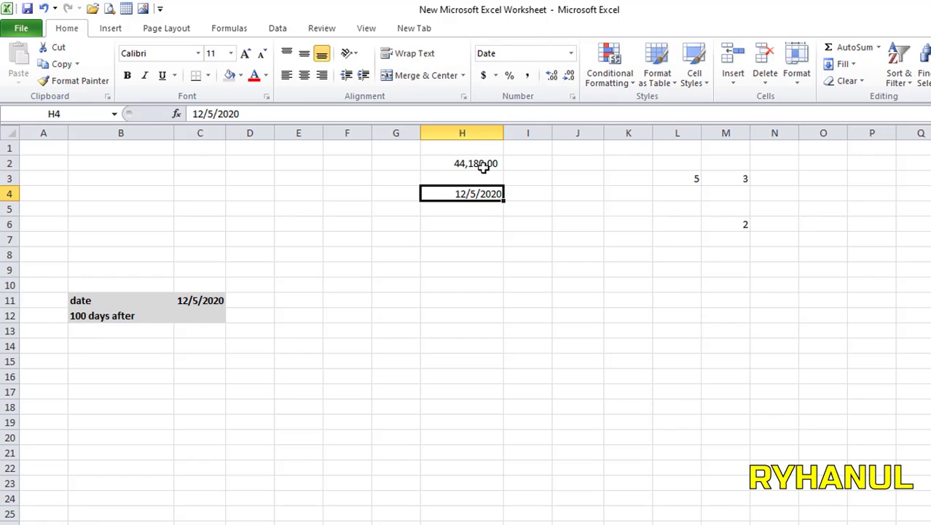
left_click(528, 76)
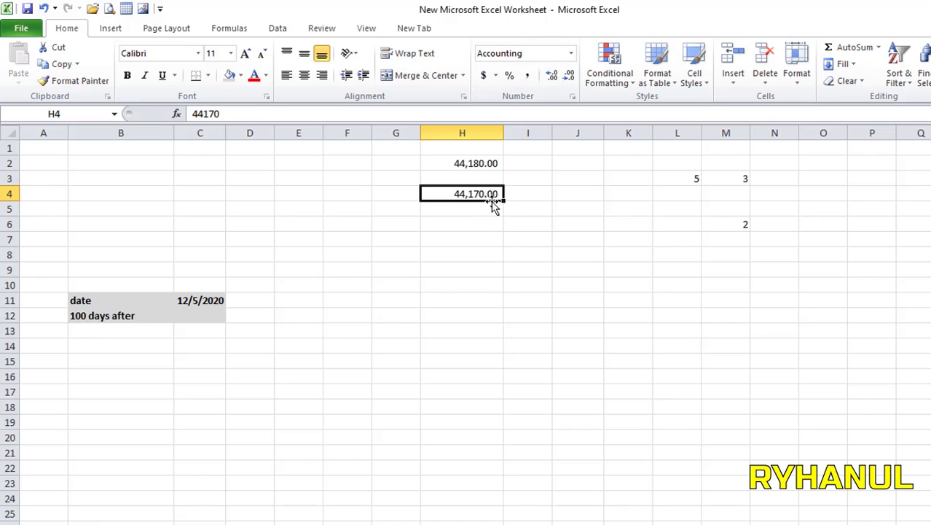
left_click(427, 284)
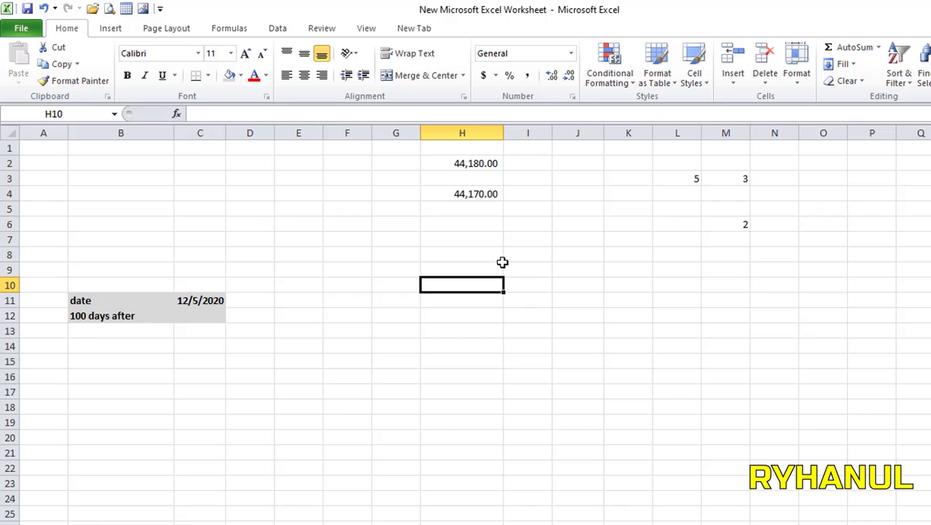
left_click(468, 161)
left_click(474, 192)
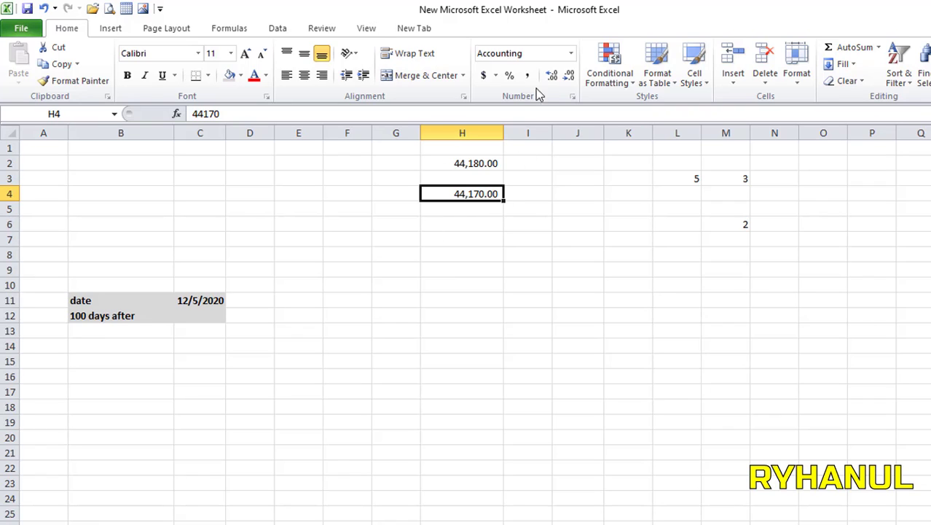
left_click(571, 54)
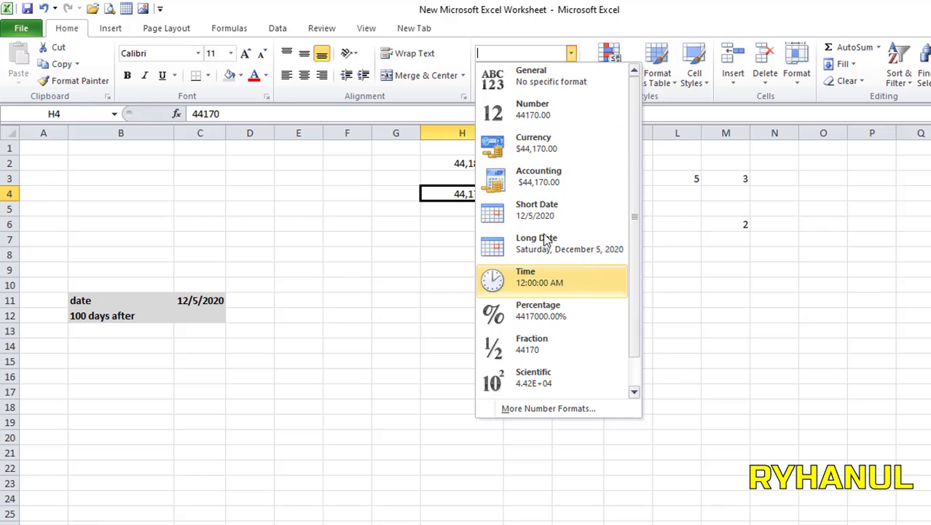
left_click(537, 209)
left_click(437, 162)
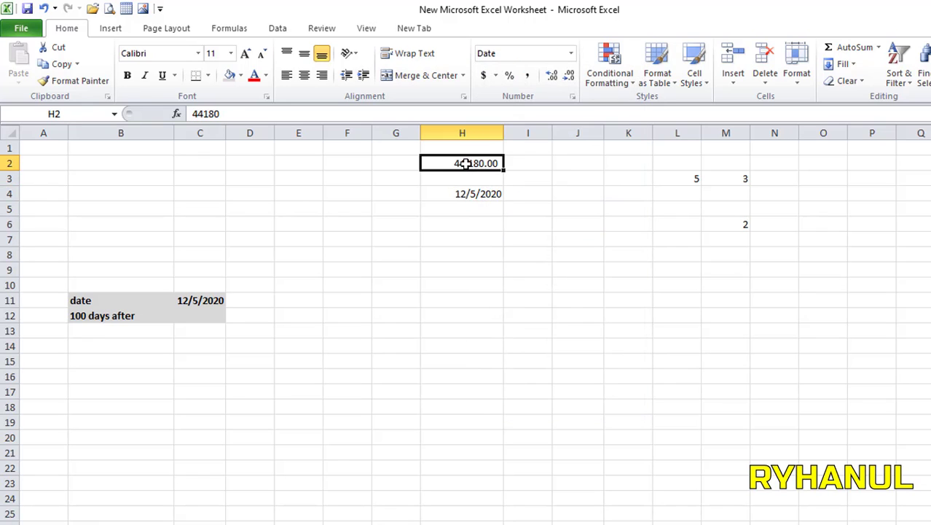
left_click(571, 54)
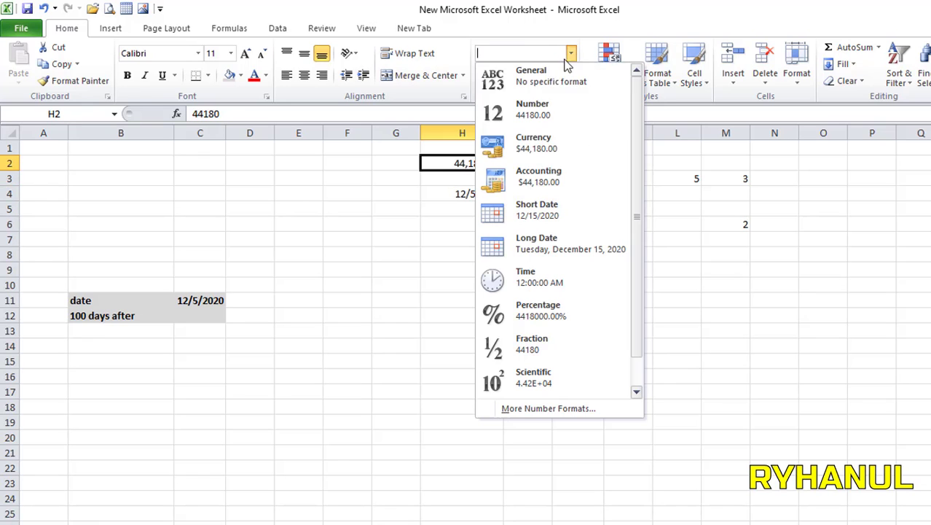
left_click(548, 211)
left_click_drag(443, 287, 452, 300)
left_click(459, 255)
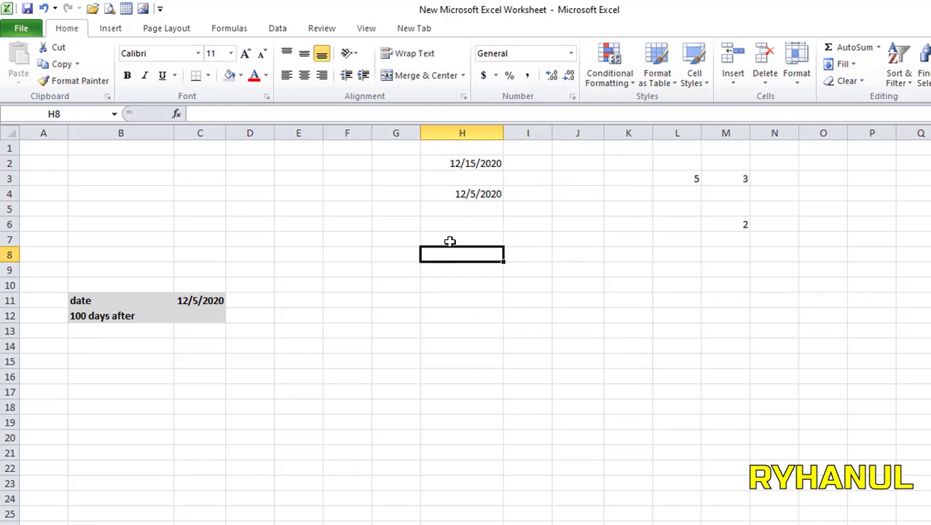
left_click(449, 241)
Step: Enter =H2-H4 in H7 so it returns 10 days
type("=")
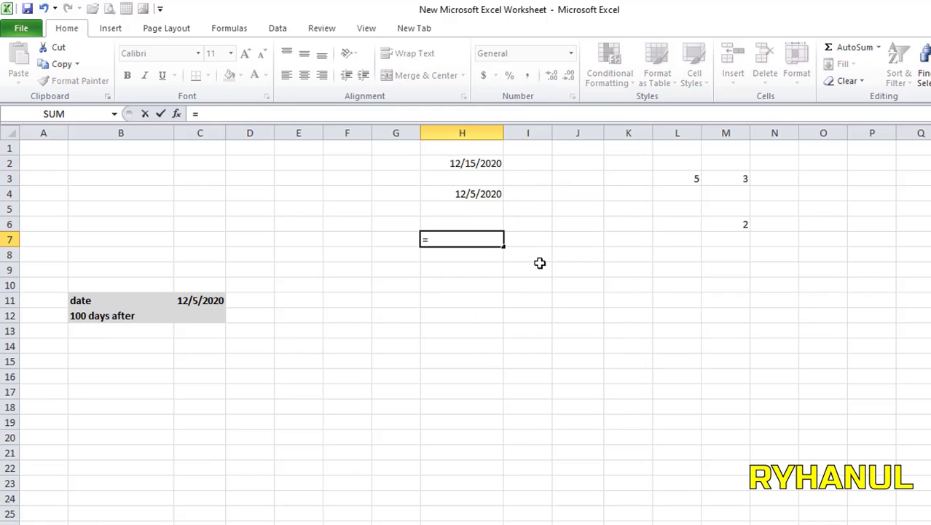
left_click(461, 164)
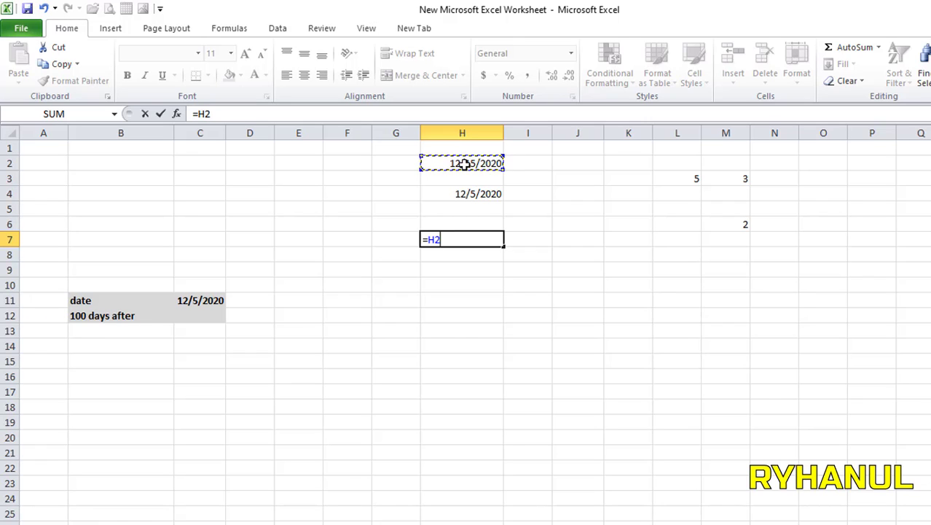
type("-")
left_click(486, 194)
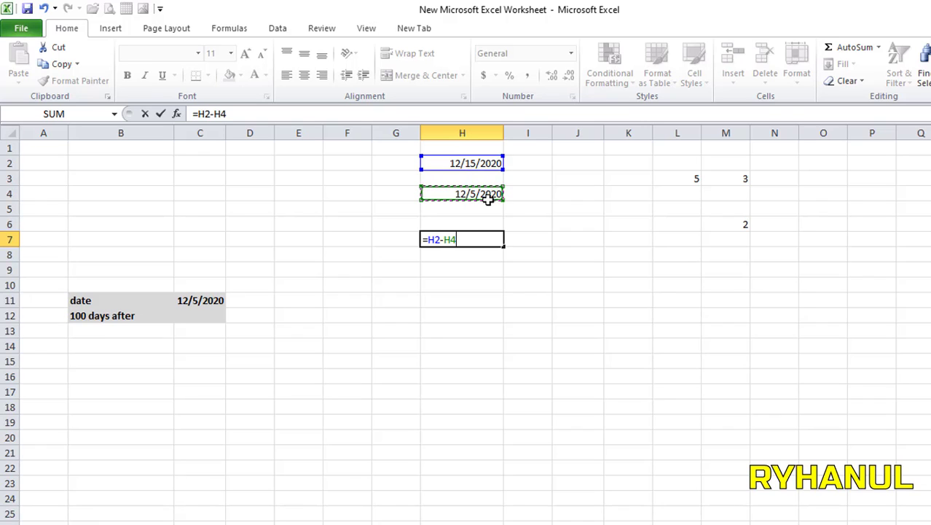
key("Return")
left_click(489, 229)
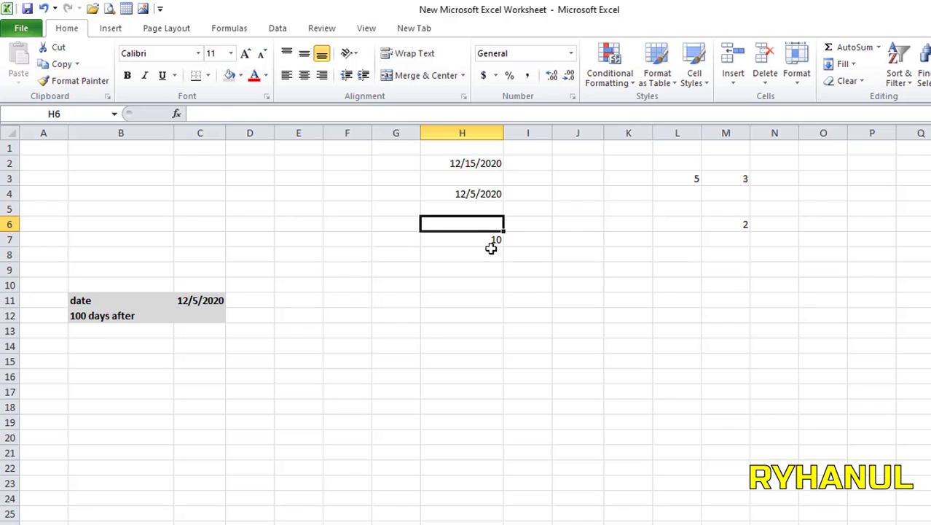
left_click(490, 239)
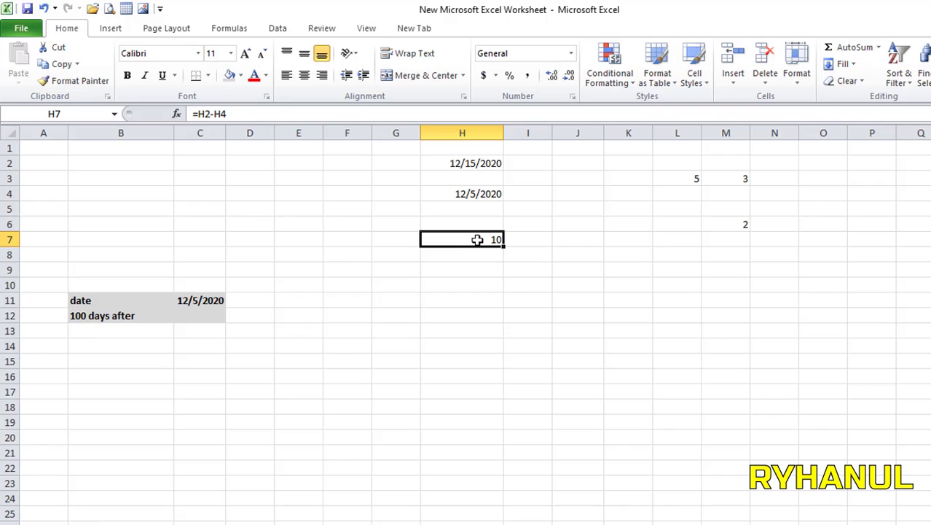
Step: Apply Comma Style to H2 and H4, revealing serial numbers 44,180.00 and 44,170.00
right_click(464, 166)
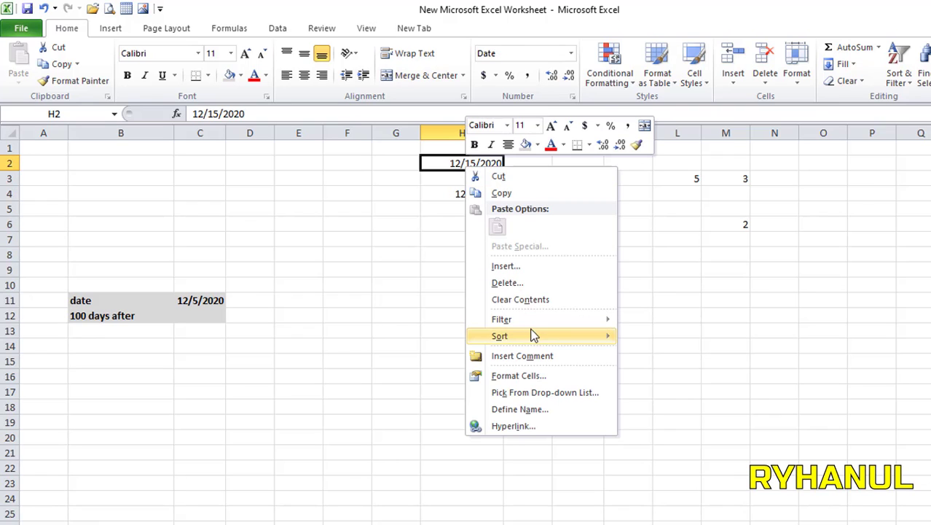
left_click(529, 77)
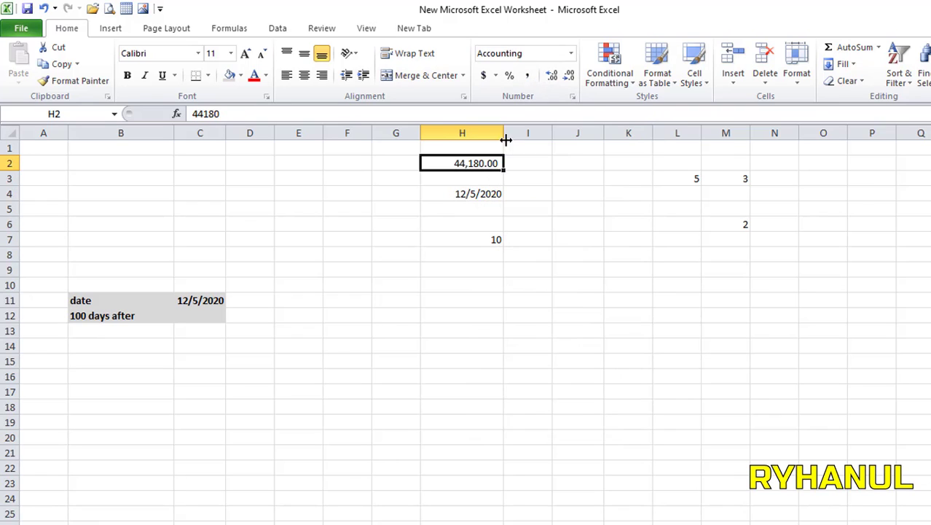
left_click(470, 194)
left_click(528, 76)
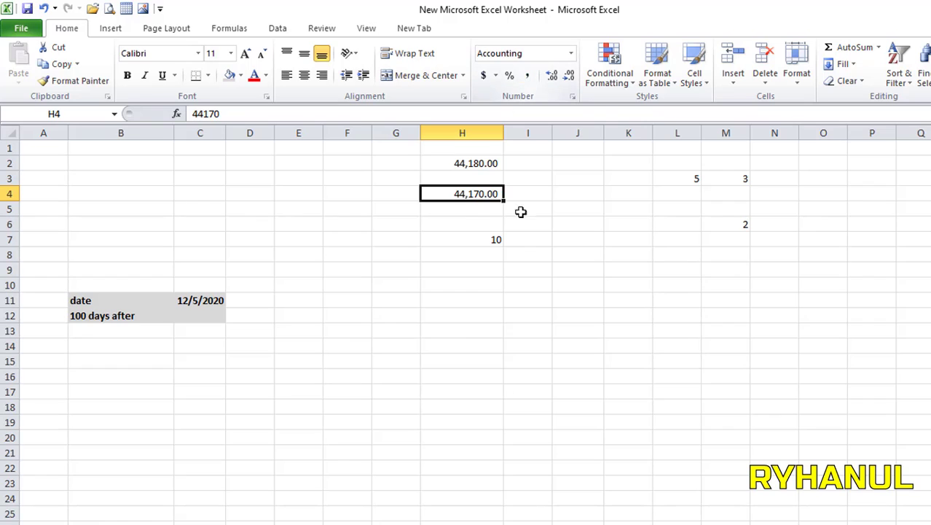
left_click(515, 302)
left_click(464, 164)
left_click(476, 194)
left_click(494, 240)
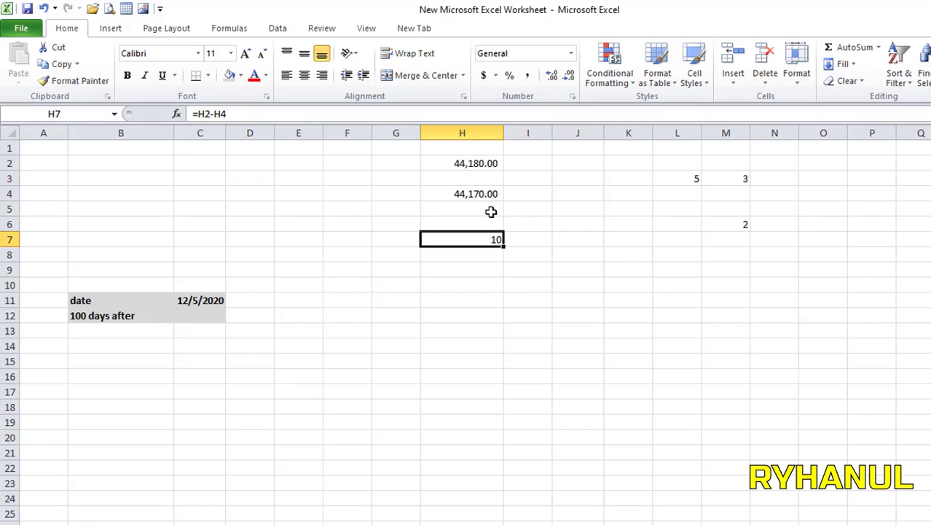
left_click(466, 164)
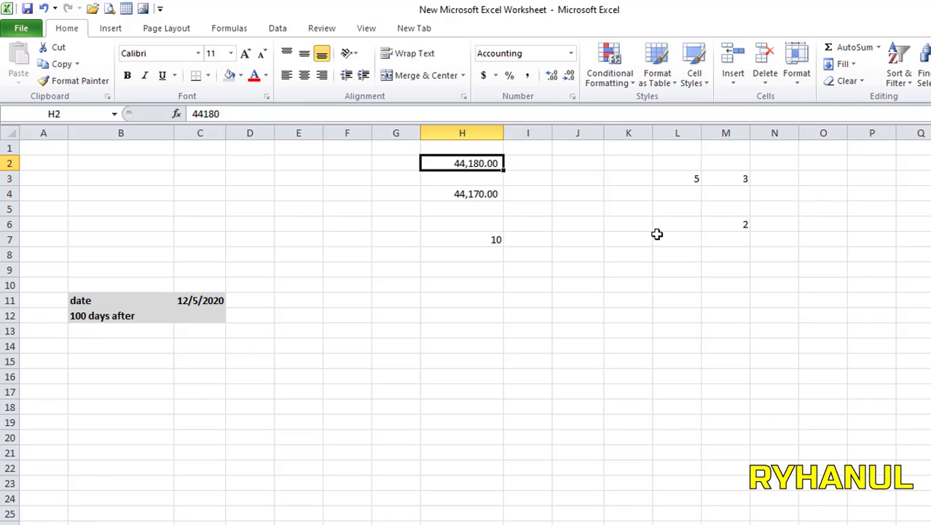
Step: Enter 1/1/1900 in H12, view it as 1.00 with Comma Style, then restore Short Date
left_click(446, 319)
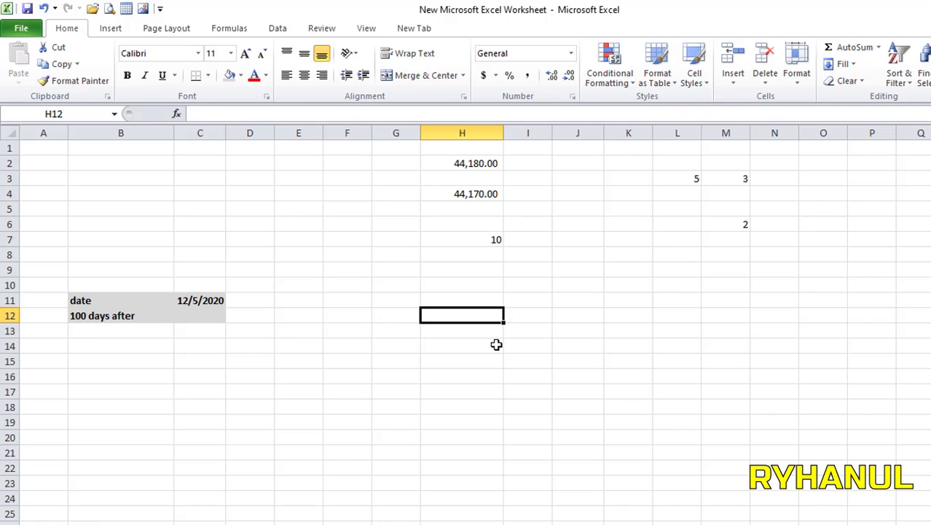
type("1/1")
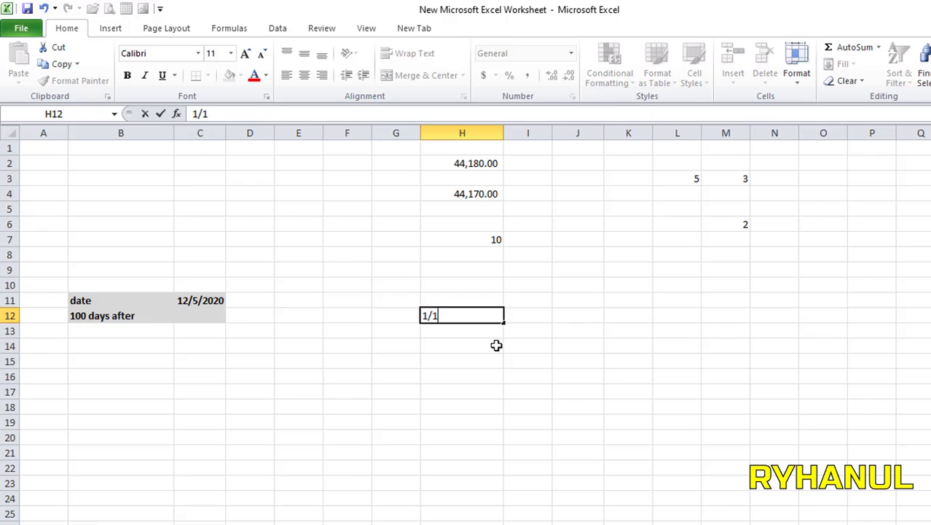
type("/1900")
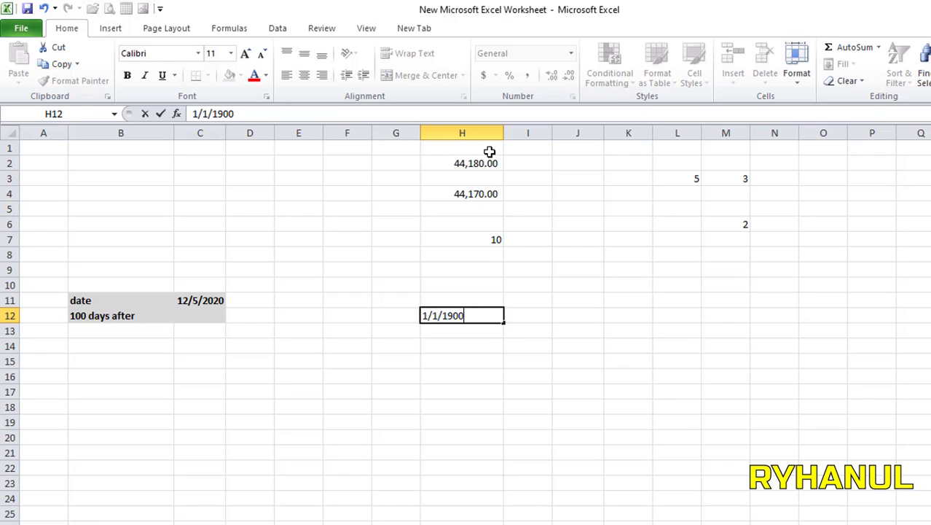
left_click(477, 392)
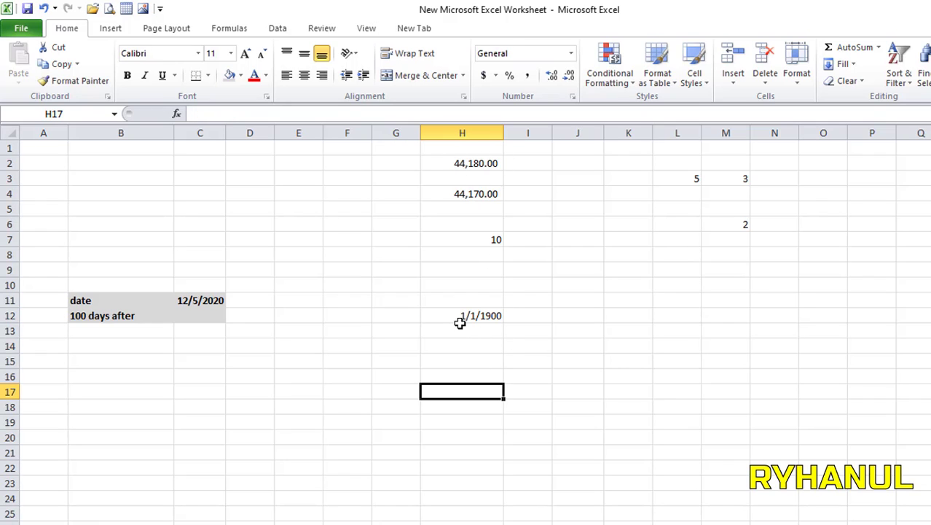
left_click(489, 320)
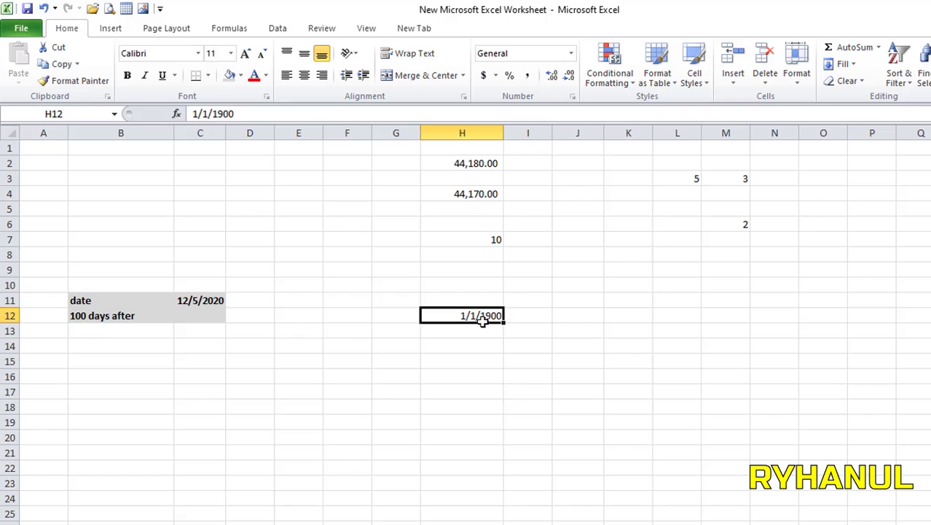
left_click(528, 75)
left_click(558, 390)
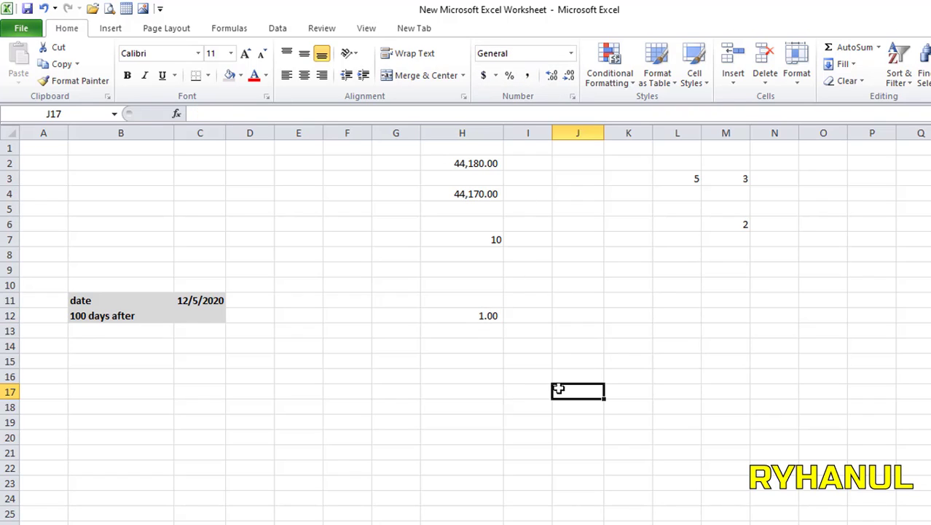
left_click(479, 317)
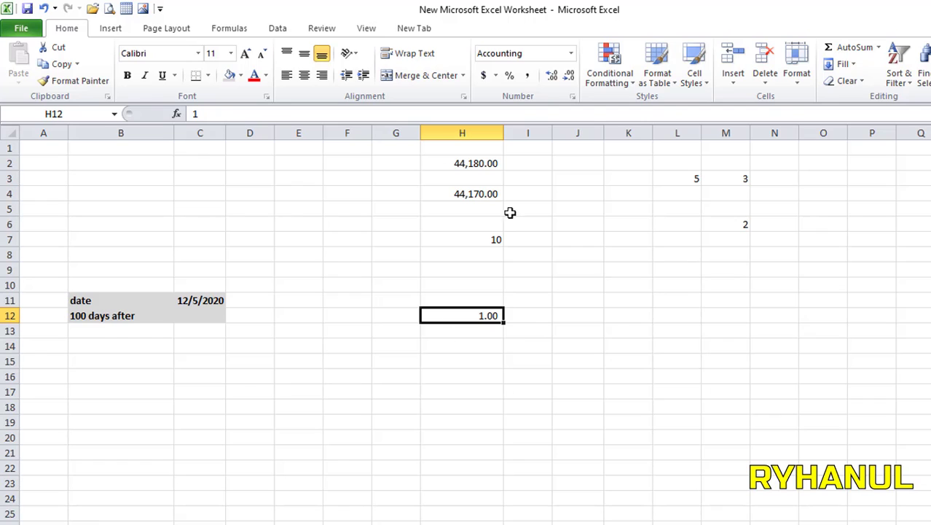
left_click(570, 53)
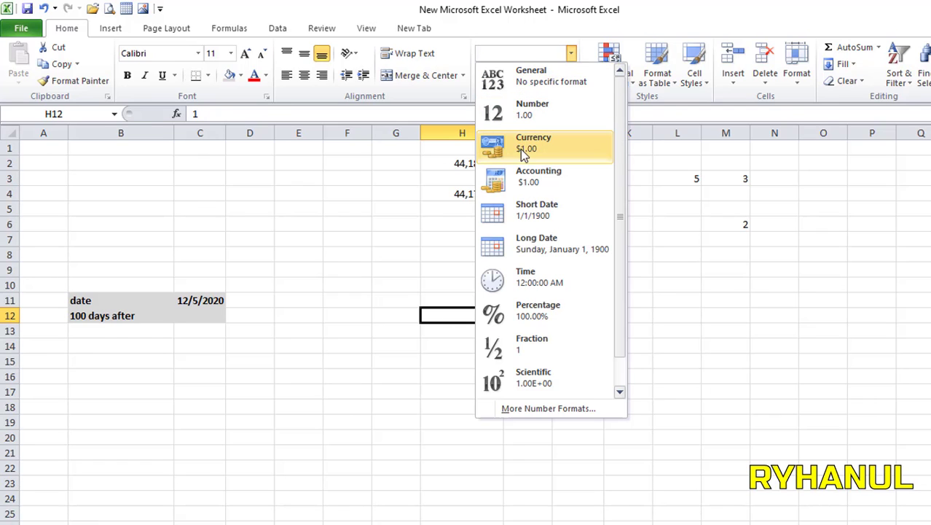
left_click(537, 210)
left_click(493, 372)
Step: Return H2 and H4 to Short Date, showing 12/15/2020 and 12/5/2020
left_click(472, 168)
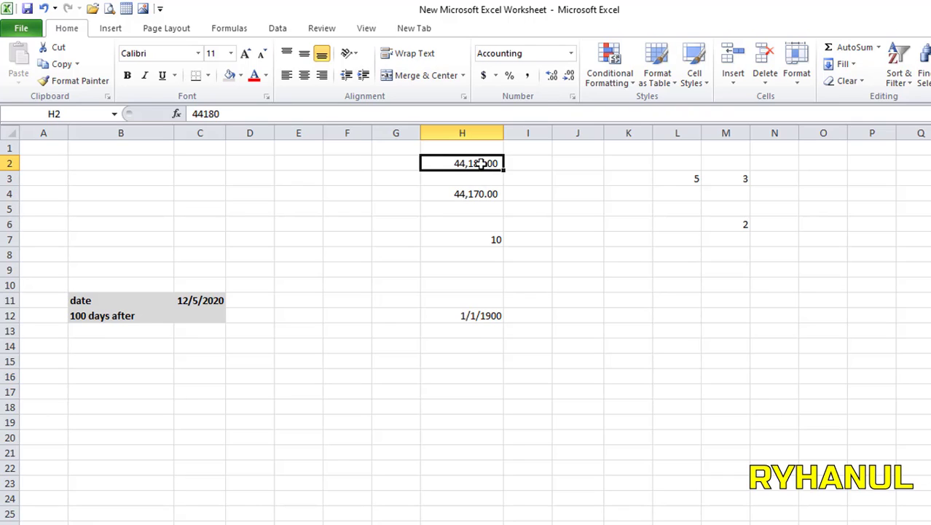
left_click(570, 53)
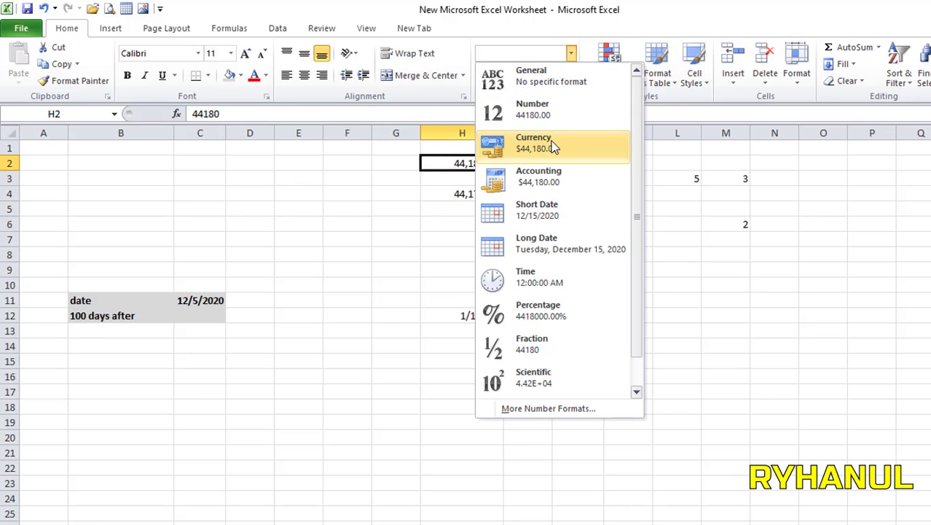
left_click(534, 209)
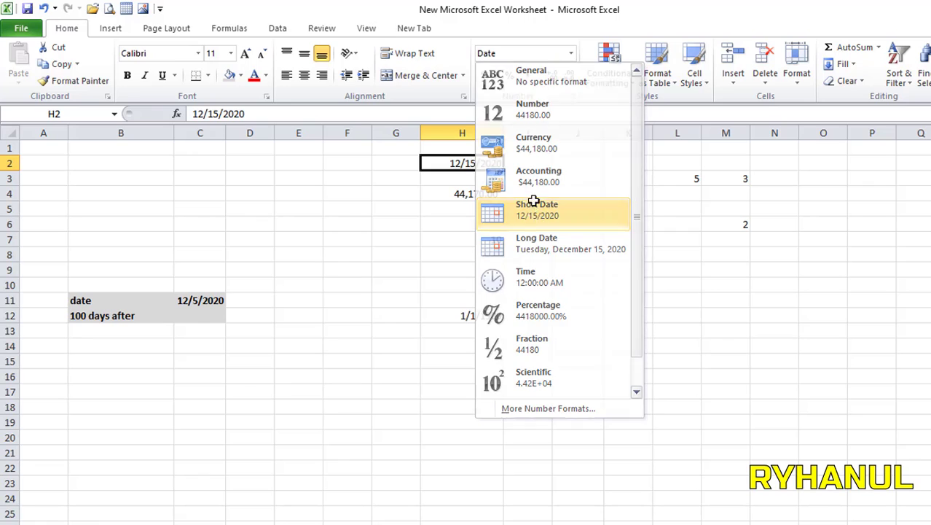
left_click(478, 194)
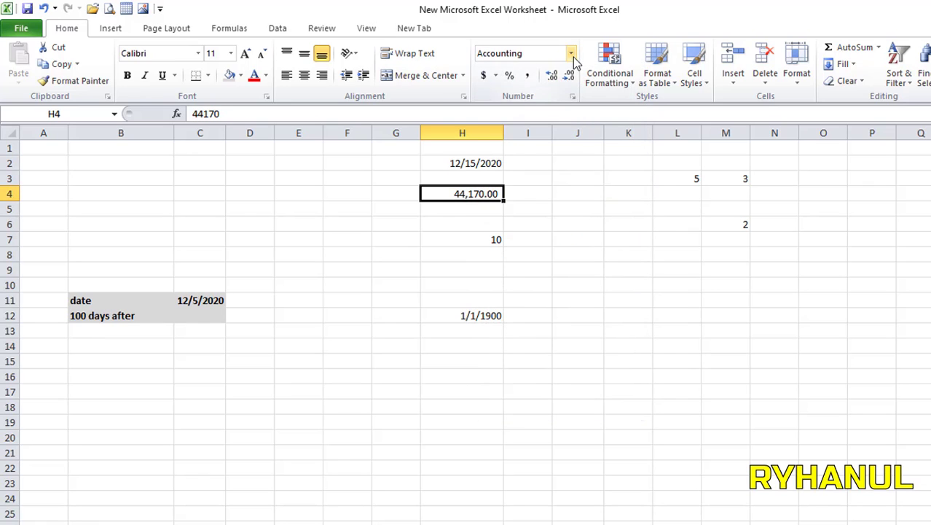
left_click(570, 53)
left_click(554, 215)
left_click_drag(559, 347, 559, 333)
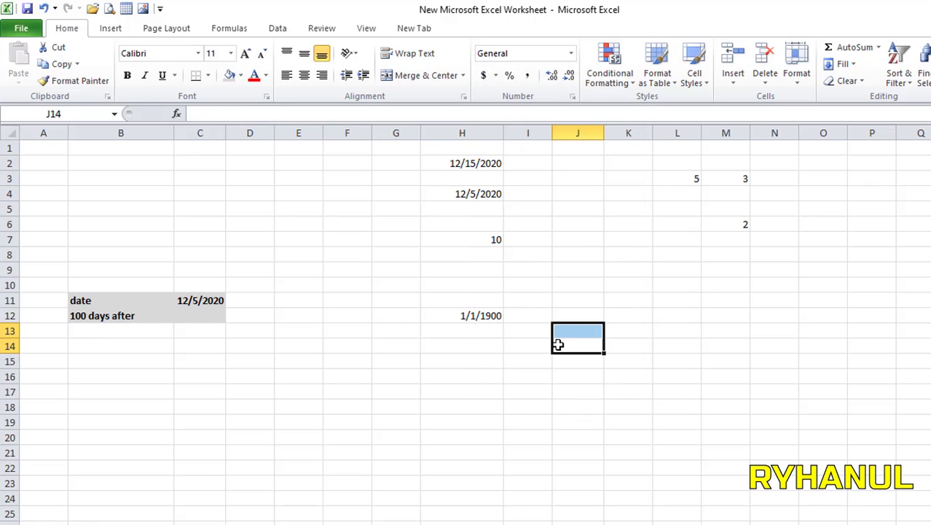
left_click_drag(473, 162, 483, 210)
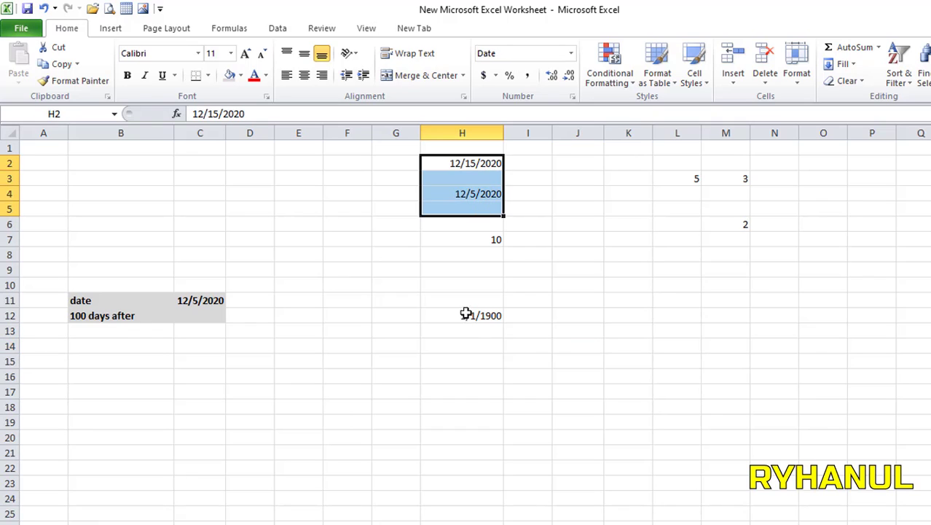
left_click(466, 313)
left_click(616, 301)
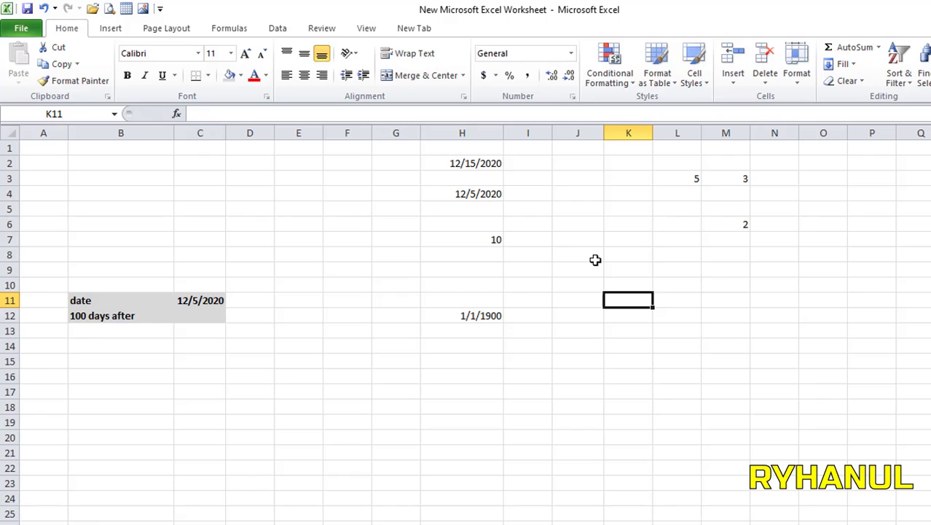
Step: Enter =C11+100 in C12 so the 100 days after row shows 3/15/2021
left_click(107, 305)
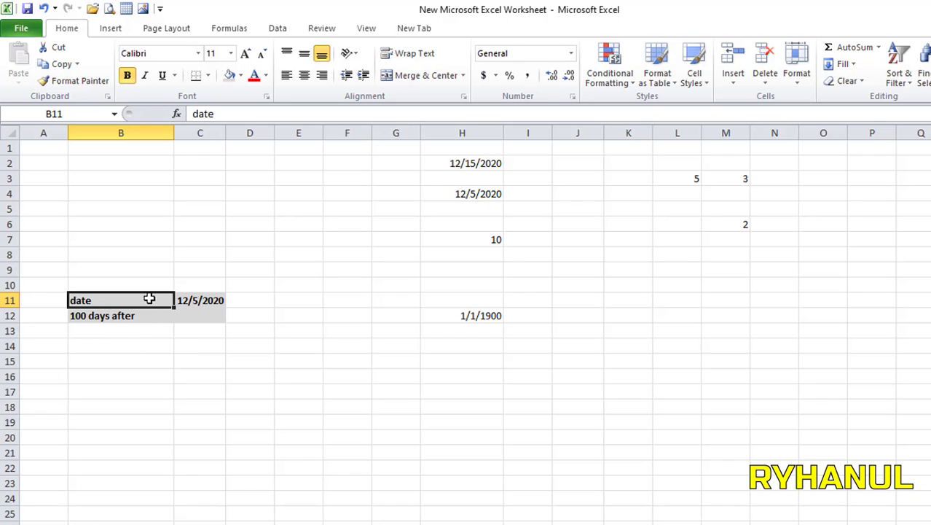
left_click(193, 300)
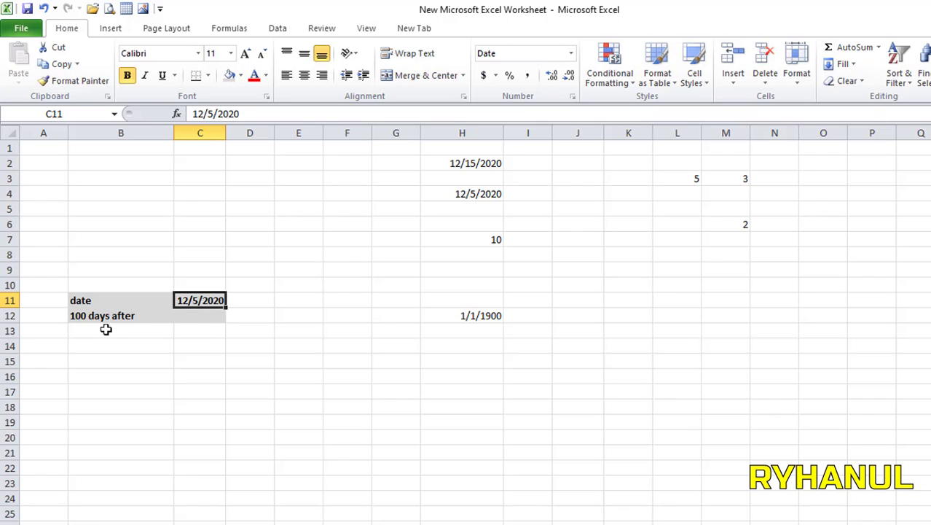
left_click(160, 362)
left_click(109, 320)
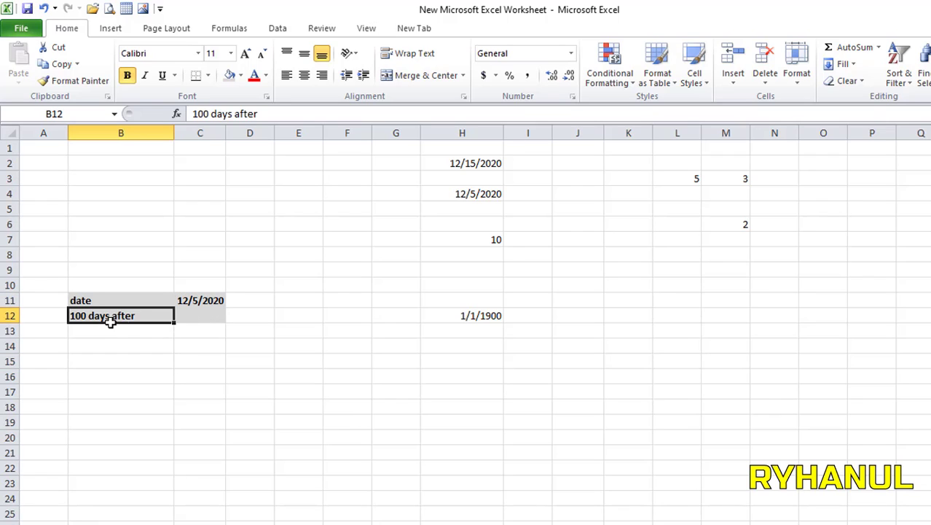
left_click(197, 312)
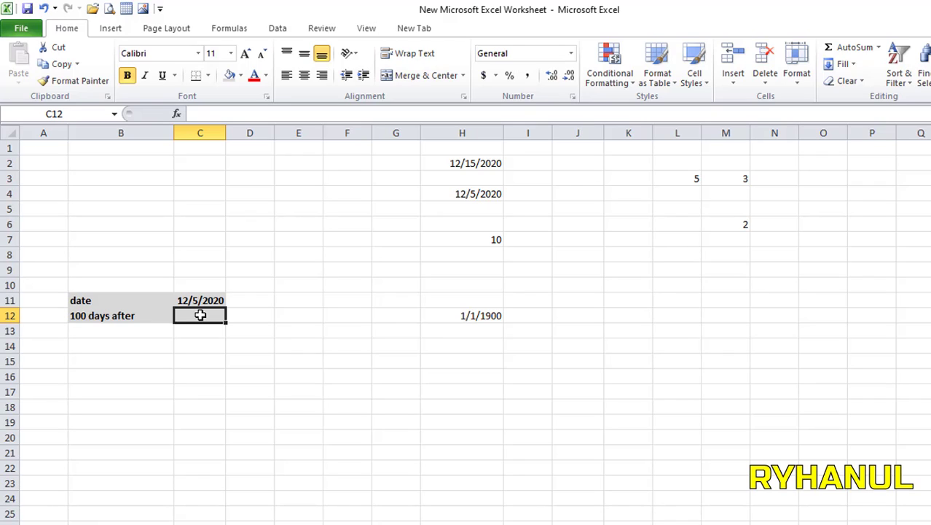
type("=")
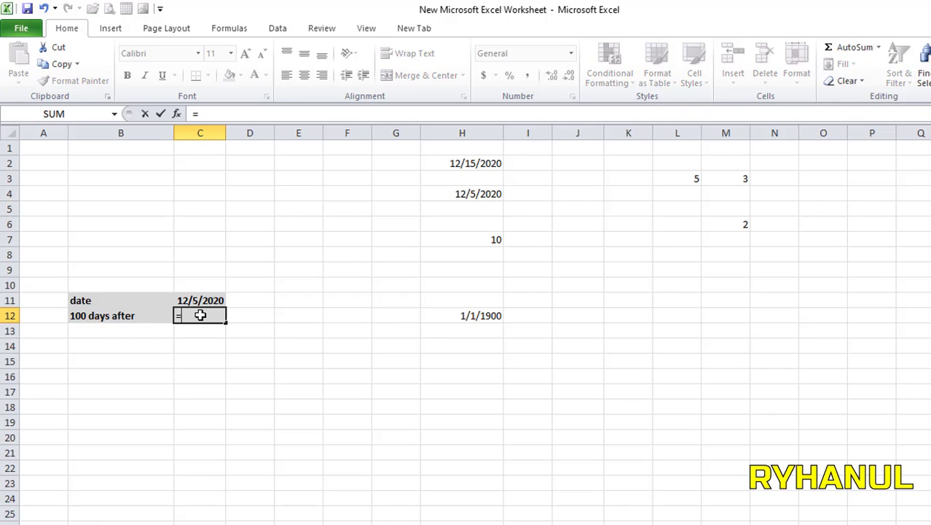
left_click(200, 300)
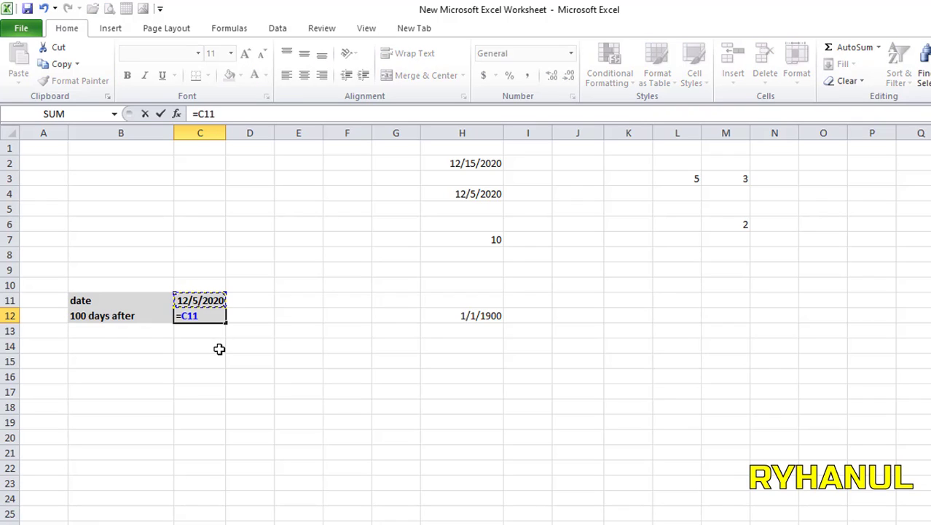
type("+100")
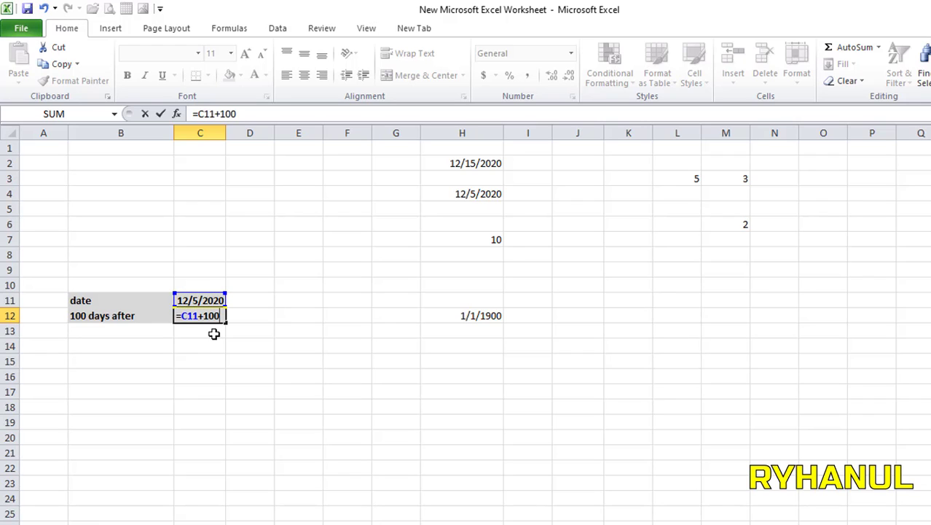
key("Return")
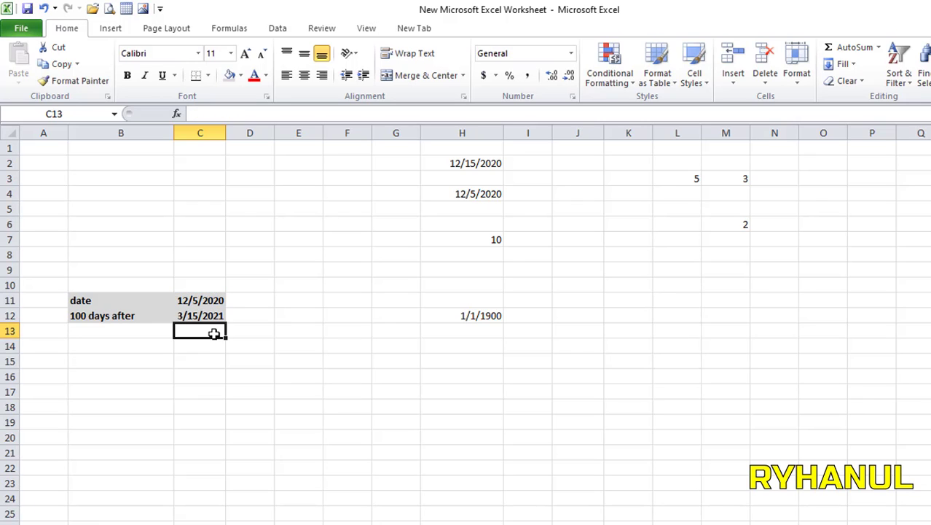
left_click(252, 358)
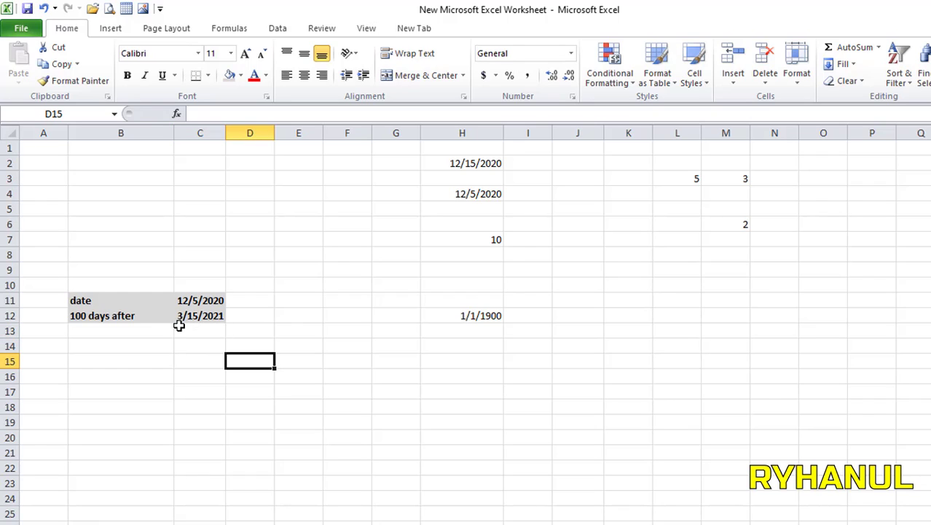
left_click(195, 314)
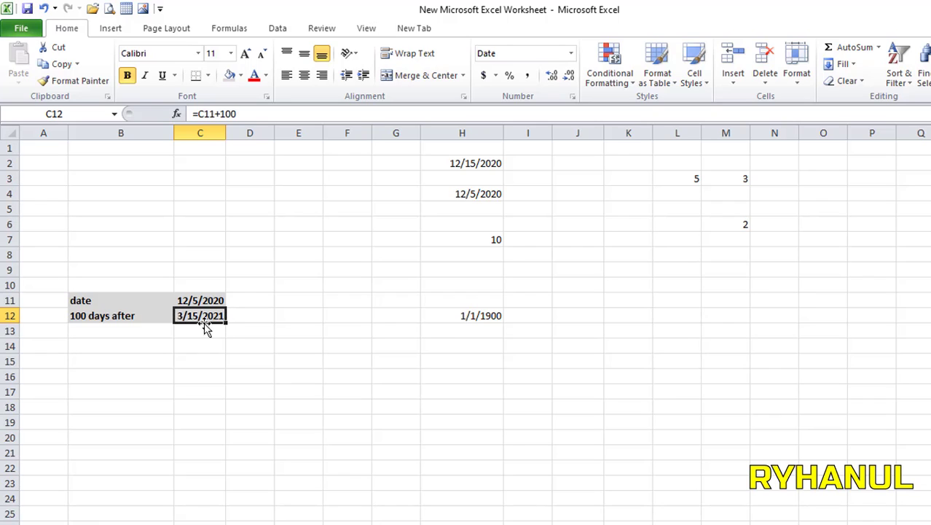
left_click(231, 346)
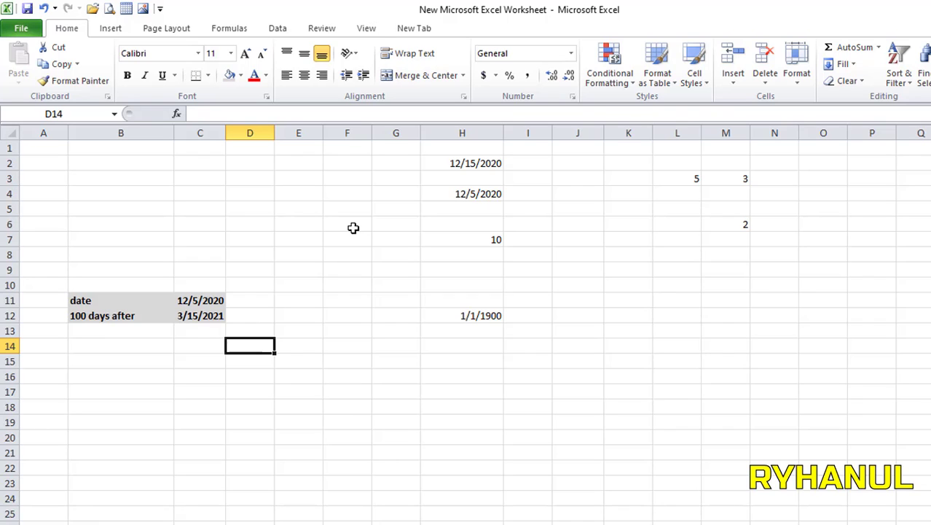
Step: Clear the old test values from G5:I13
left_click_drag(415, 213, 528, 330)
right_click(488, 278)
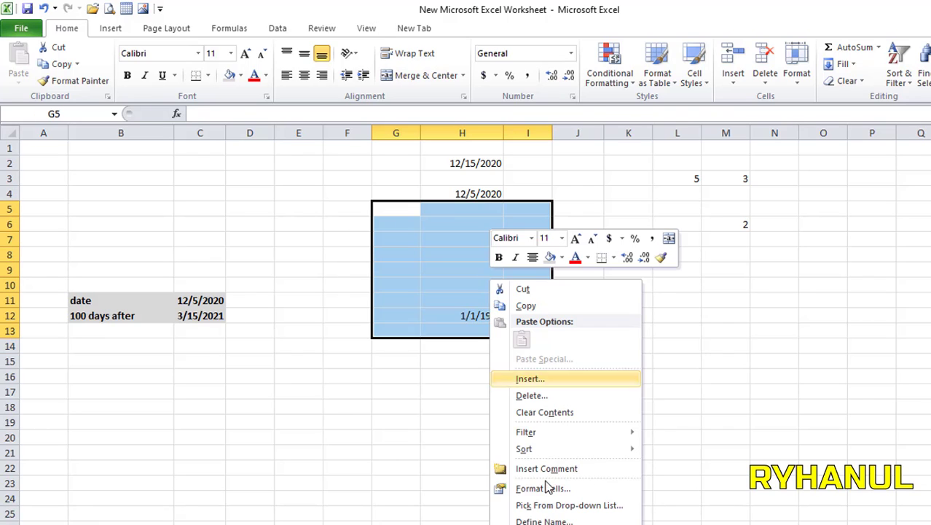
left_click(546, 412)
left_click(618, 285)
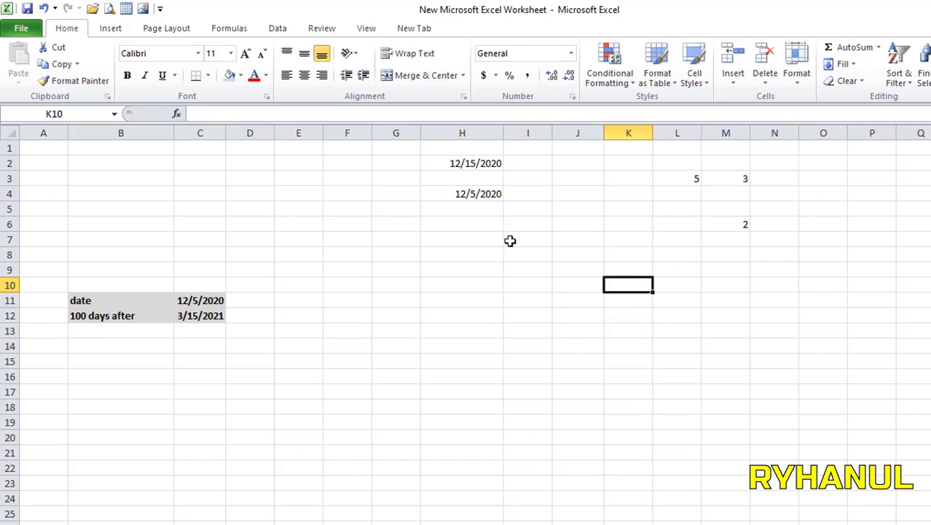
Step: Enter times 3:00 in H8, '3 a' in H9 and '3 p' in H11
left_click(452, 256)
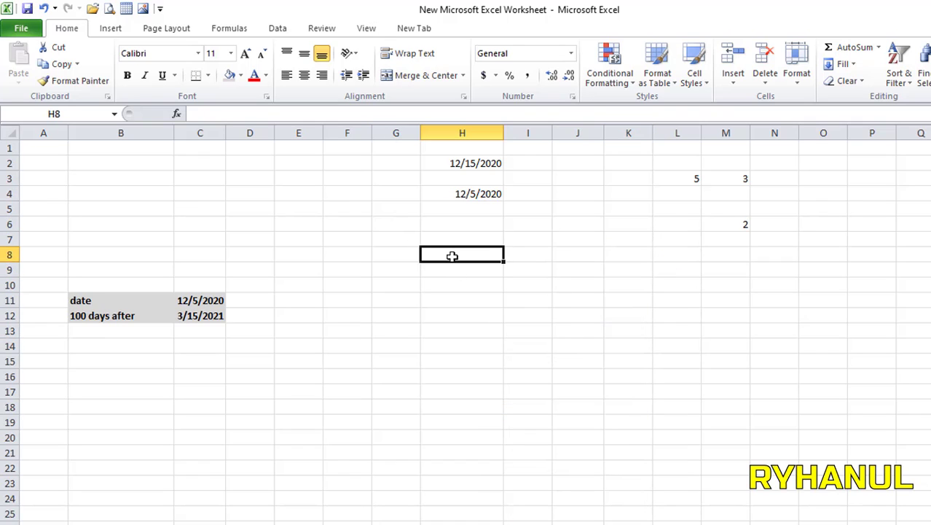
type("3")
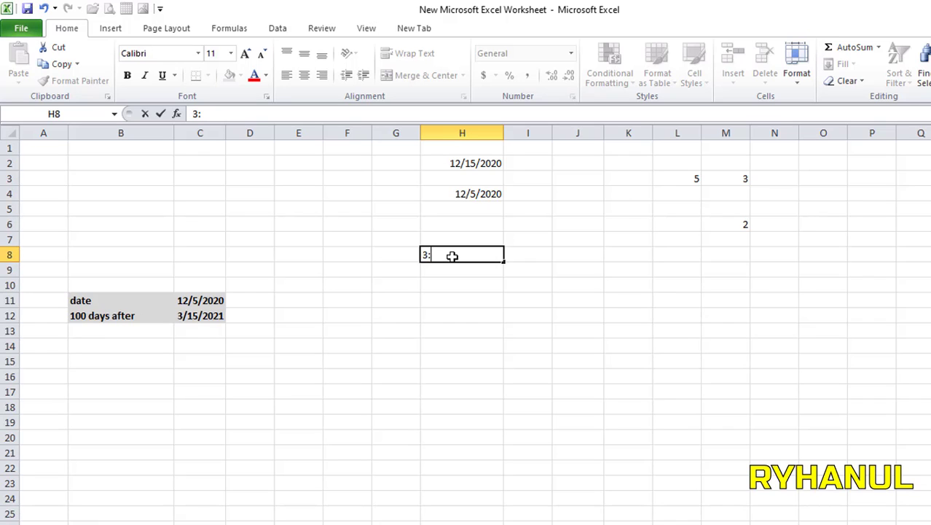
type(":00")
key("Return")
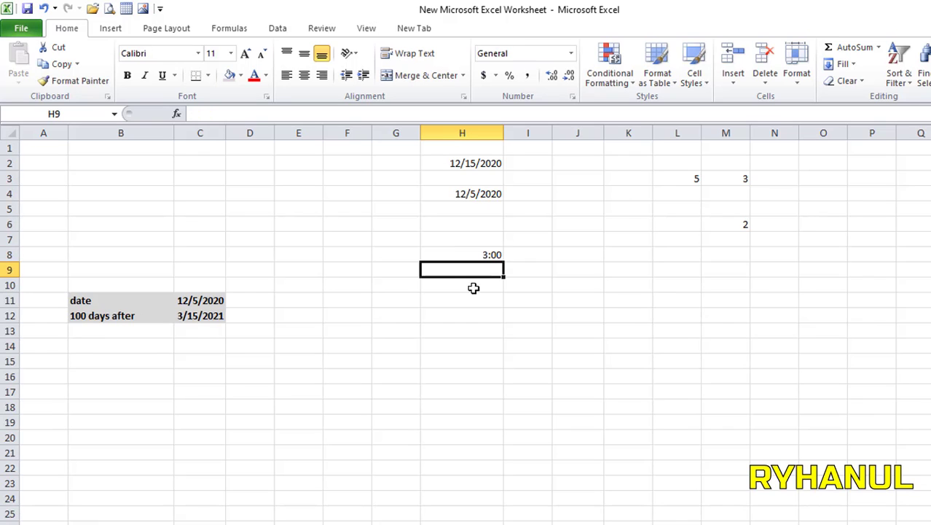
left_click(494, 252)
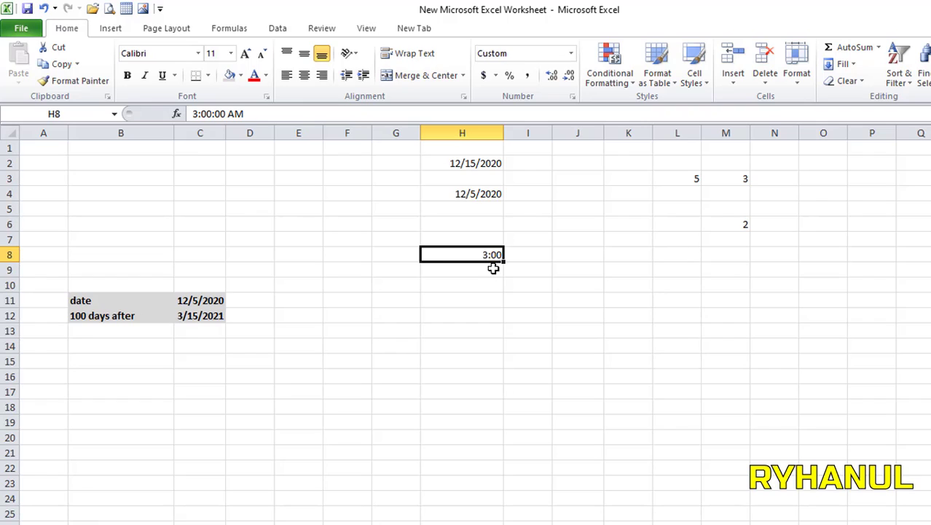
left_click(491, 268)
type("3")
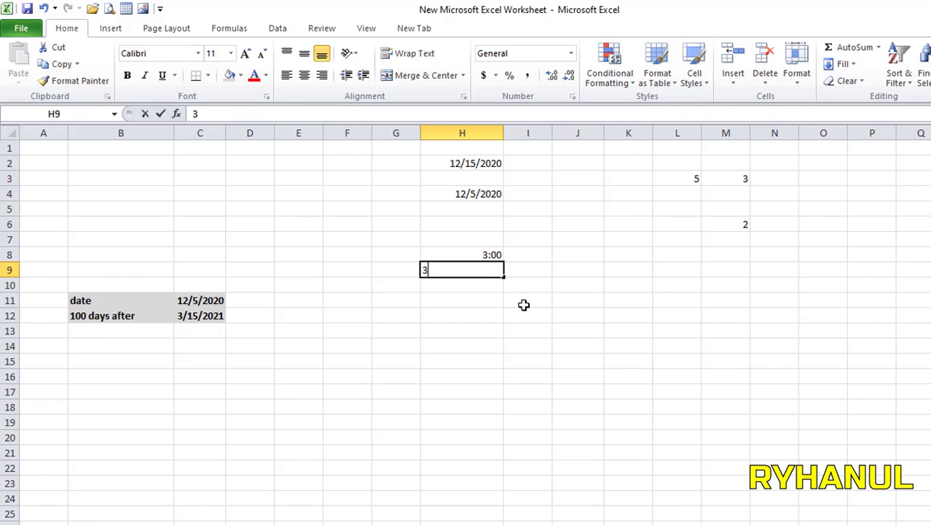
type(" a")
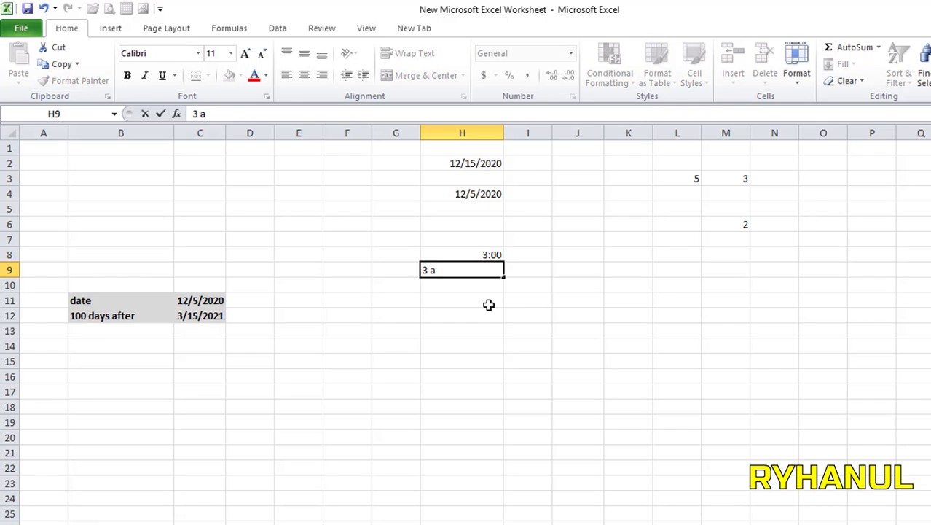
left_click(478, 313)
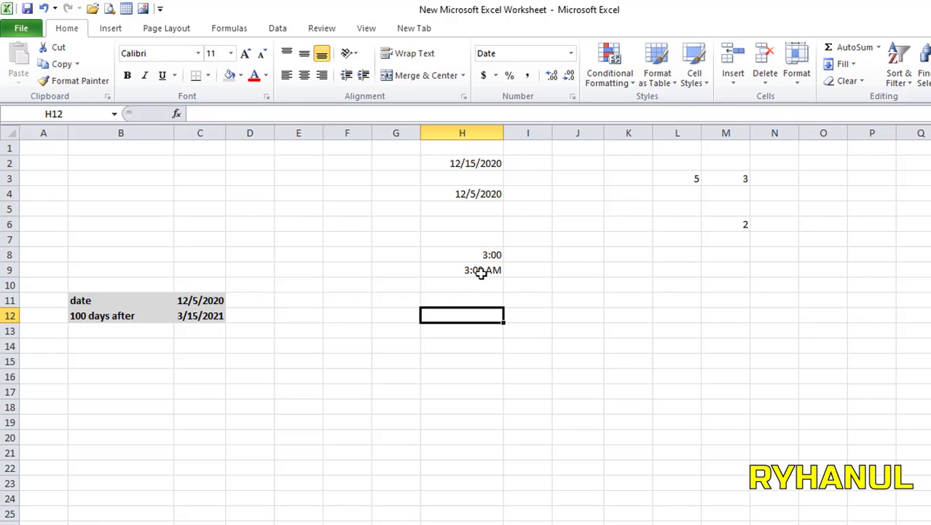
left_click(472, 297)
type("3")
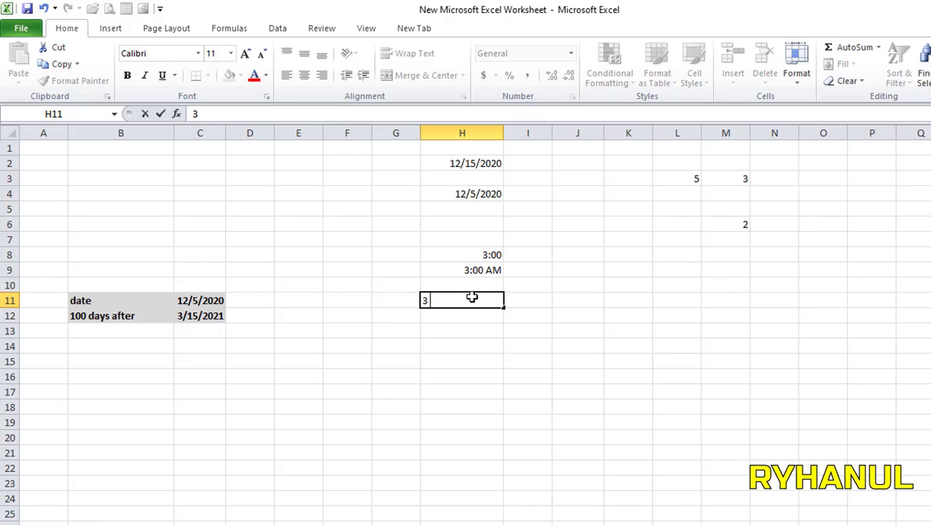
type(" p")
left_click(498, 362)
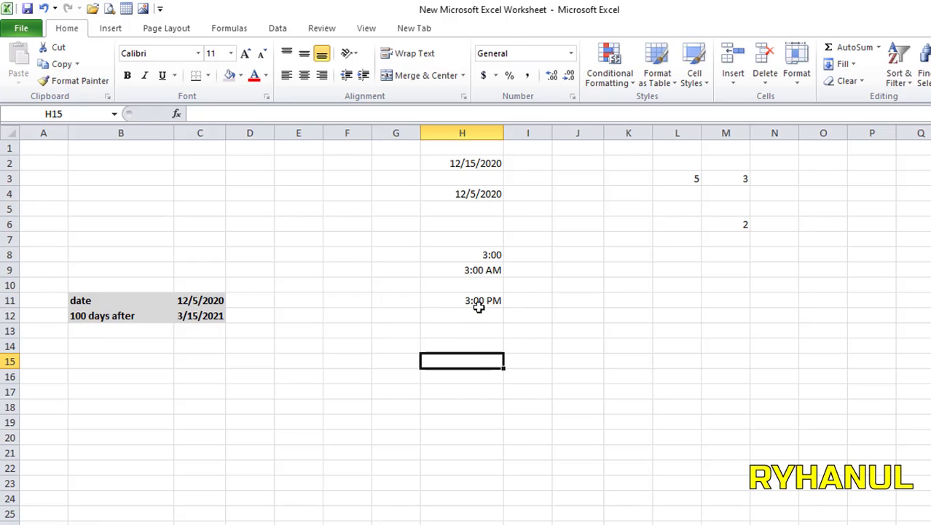
left_click(479, 300)
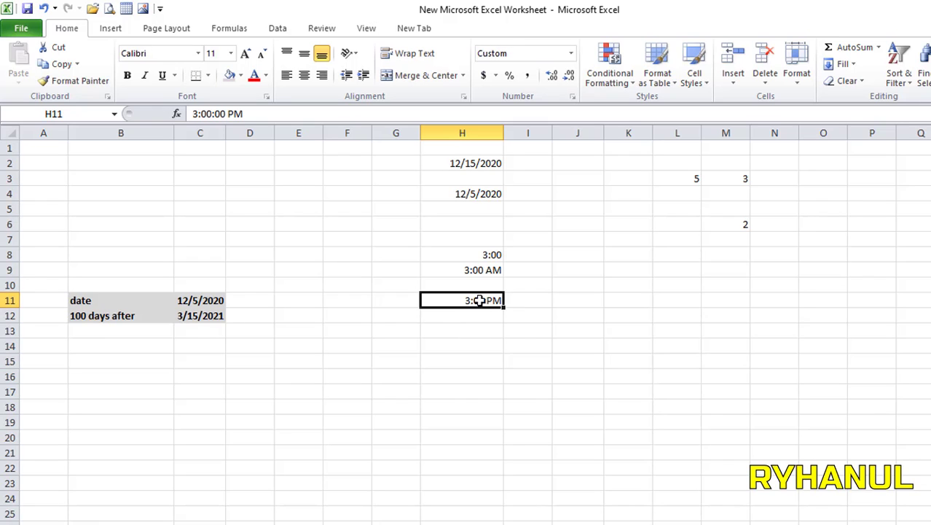
Step: Enter '3 p' in I9 so it displays 3:00 PM
left_click(539, 268)
type("3p")
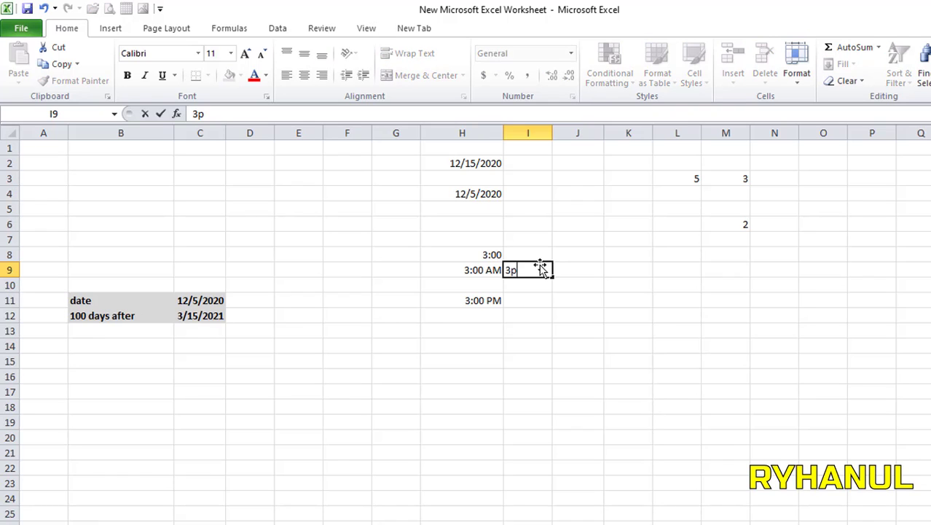
key("Return")
left_click(540, 267)
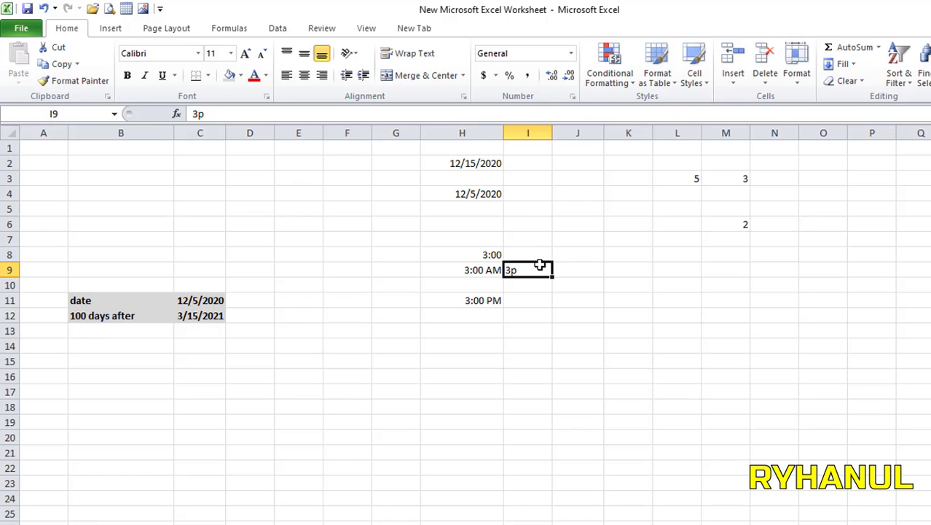
type("3")
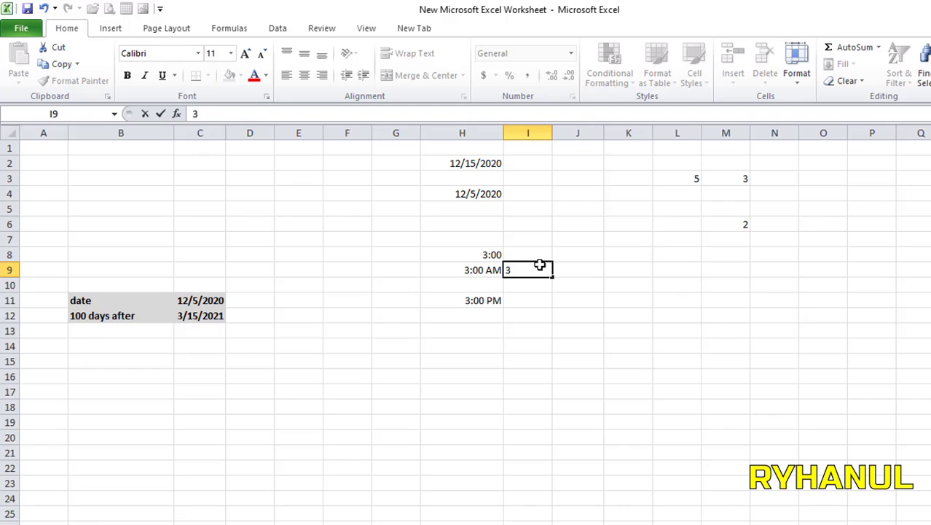
type(" p")
key("Return")
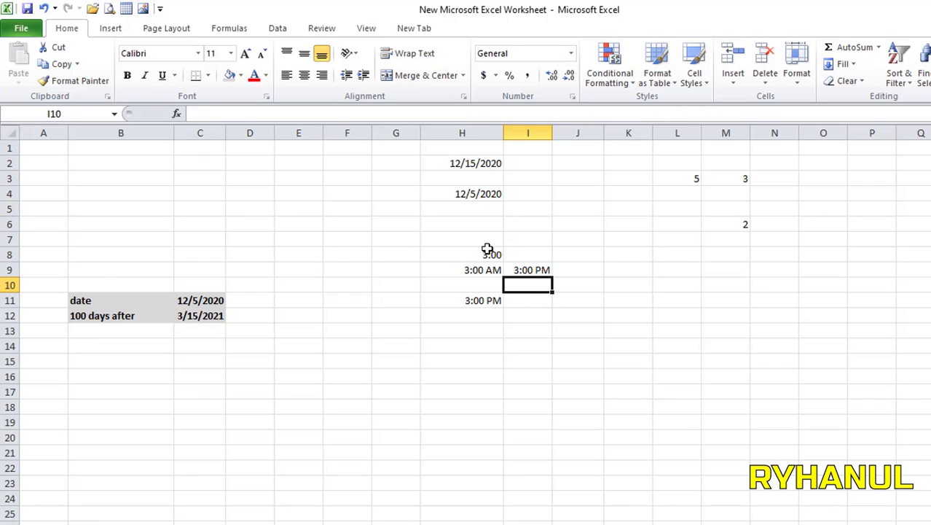
Step: Clear the times in H8:I11 and enter 3 in F8, showing 3:00 AM
left_click_drag(488, 249, 543, 299)
right_click(517, 274)
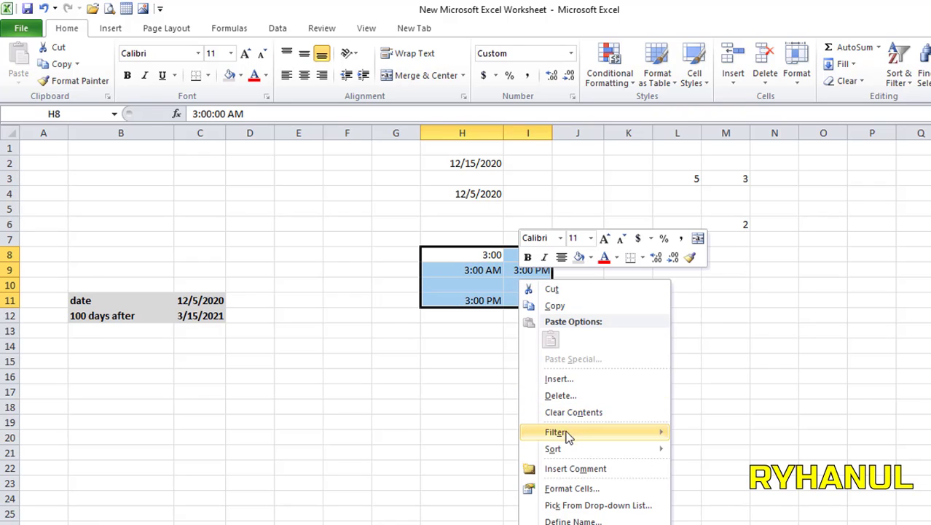
left_click(576, 413)
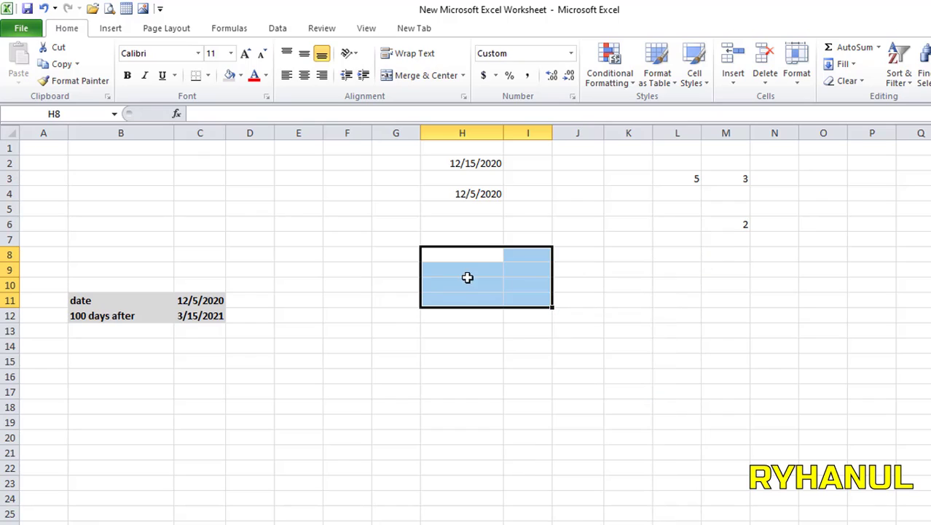
left_click(341, 257)
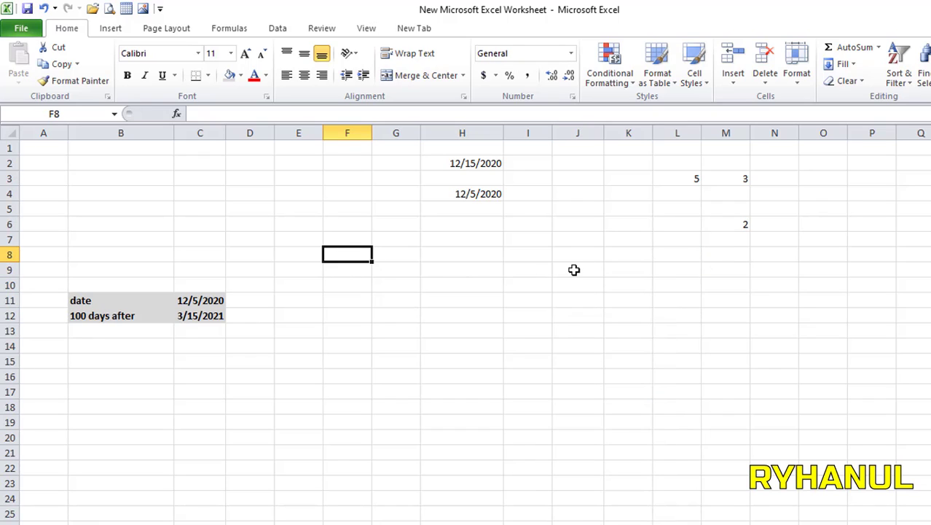
type("3 a")
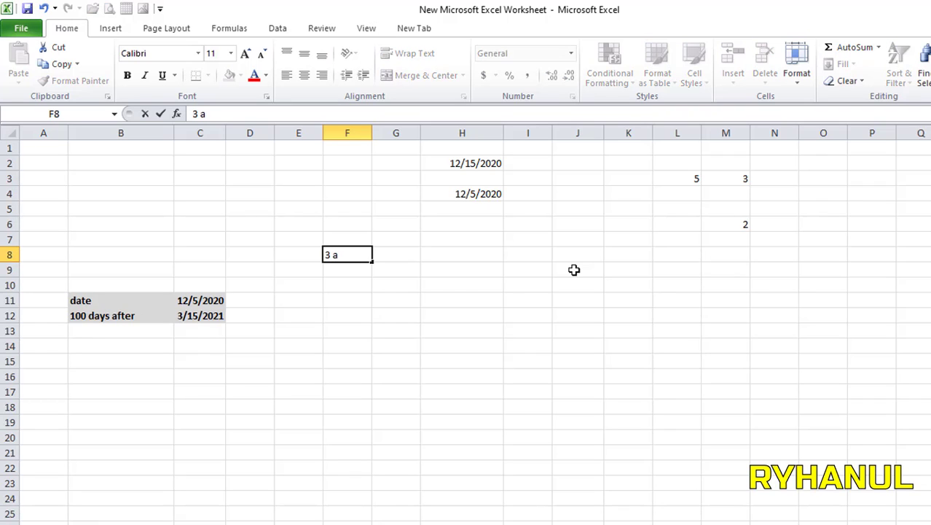
left_click(412, 305)
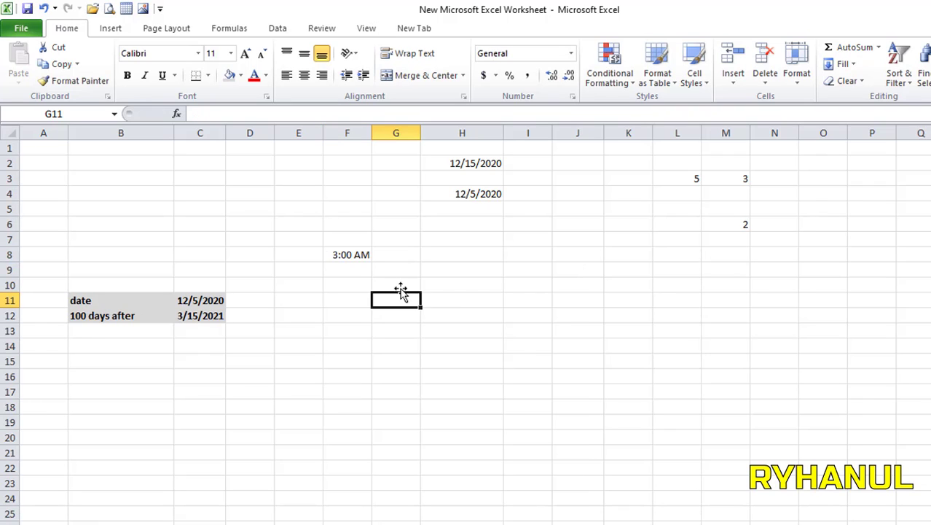
Step: Try the entries 5, '5 a' and 3 in F9, checking each stored time
left_click(341, 272)
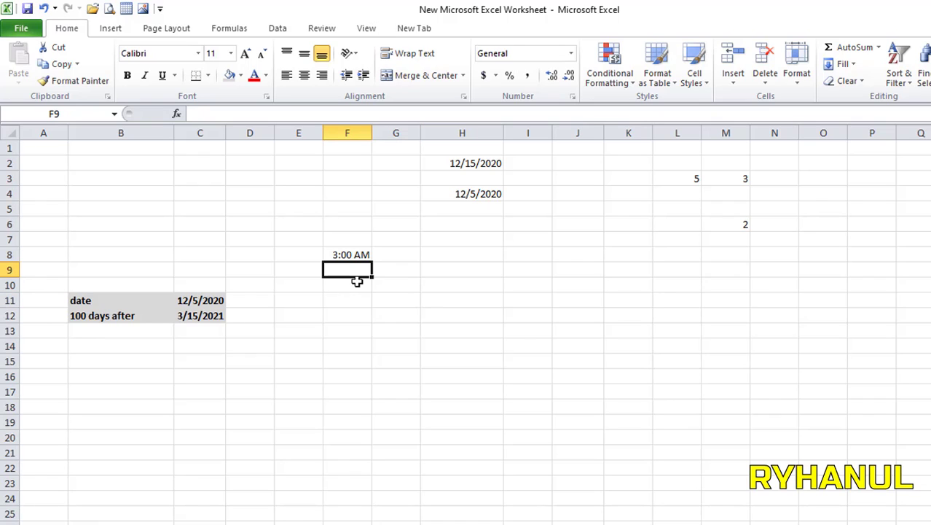
type("5:30")
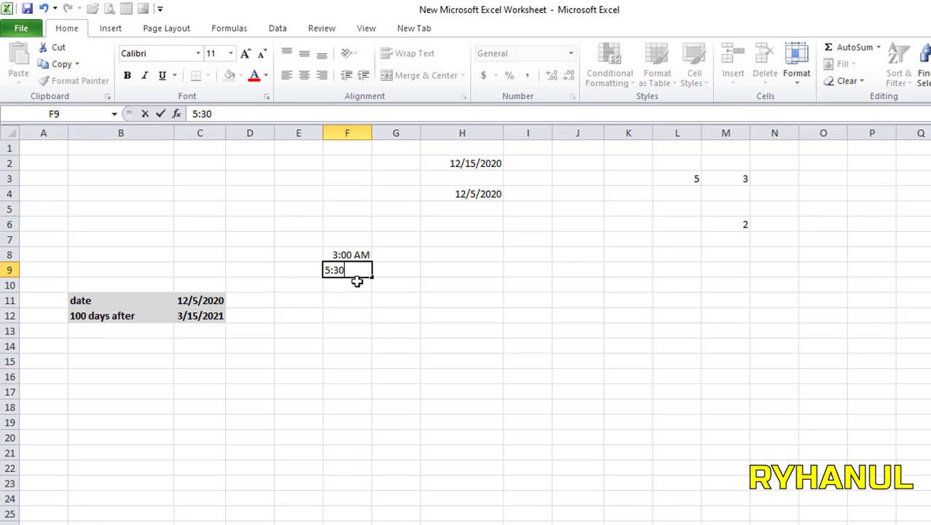
left_click(426, 333)
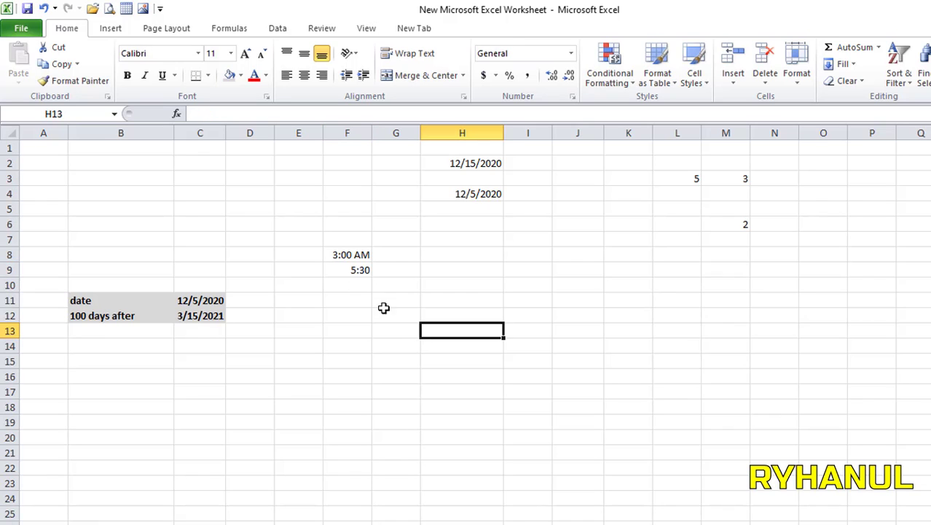
left_click(362, 271)
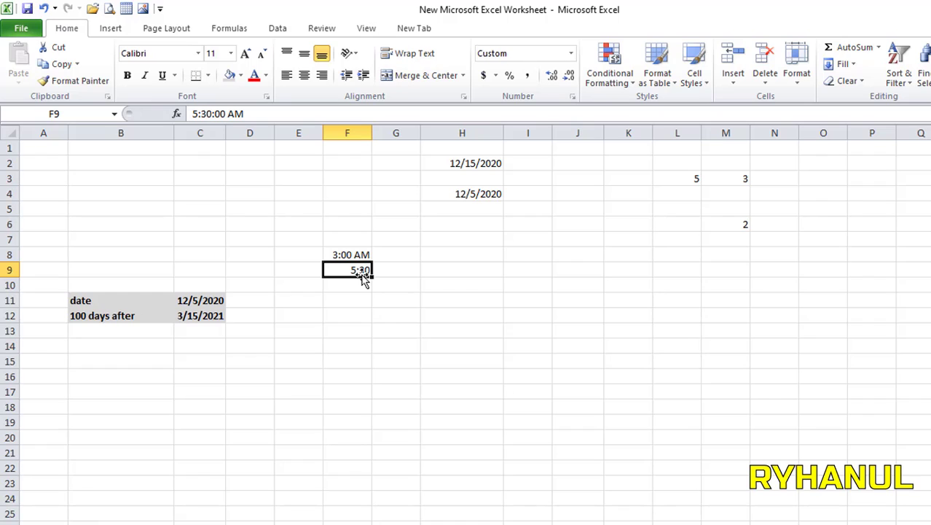
type("5")
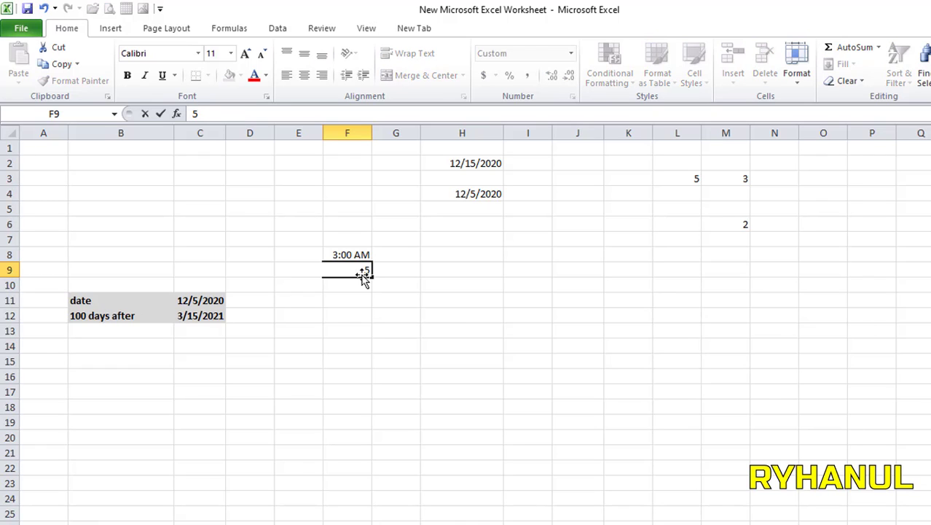
type(" a")
left_click(397, 338)
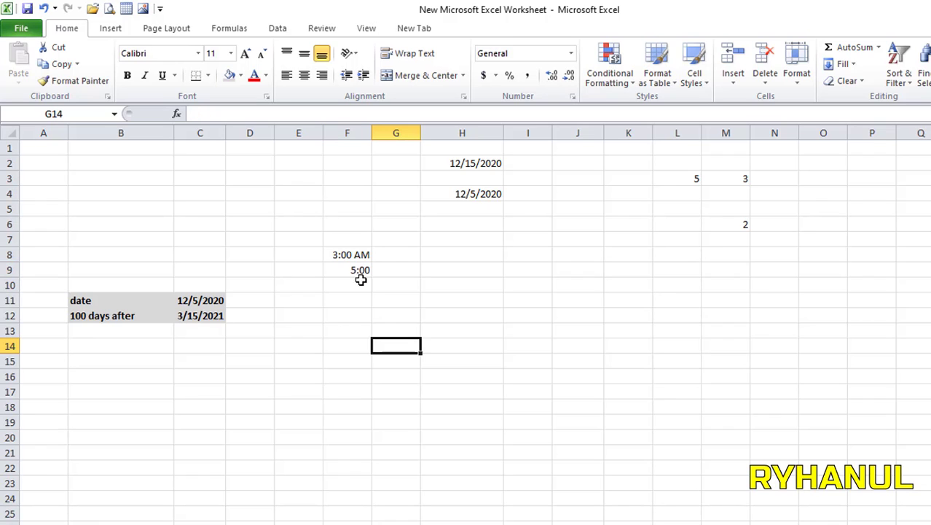
left_click(355, 272)
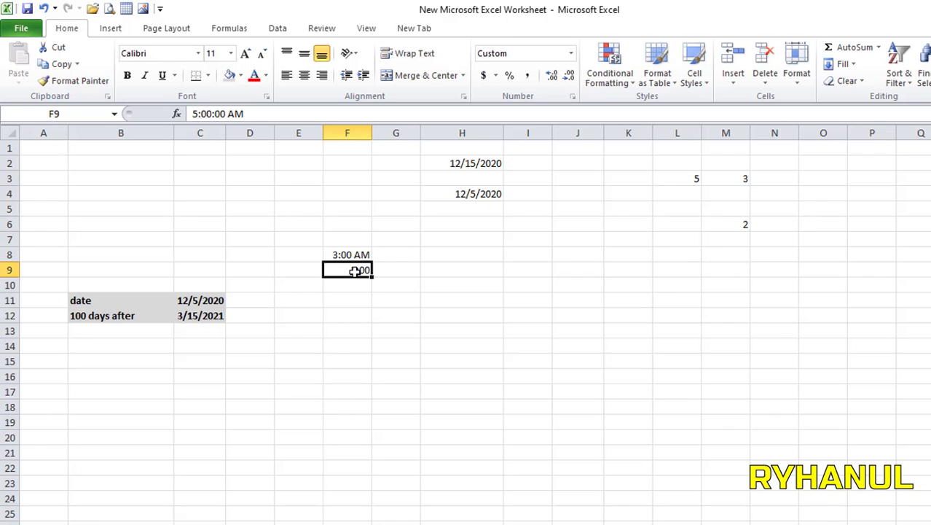
type("3")
key("Return")
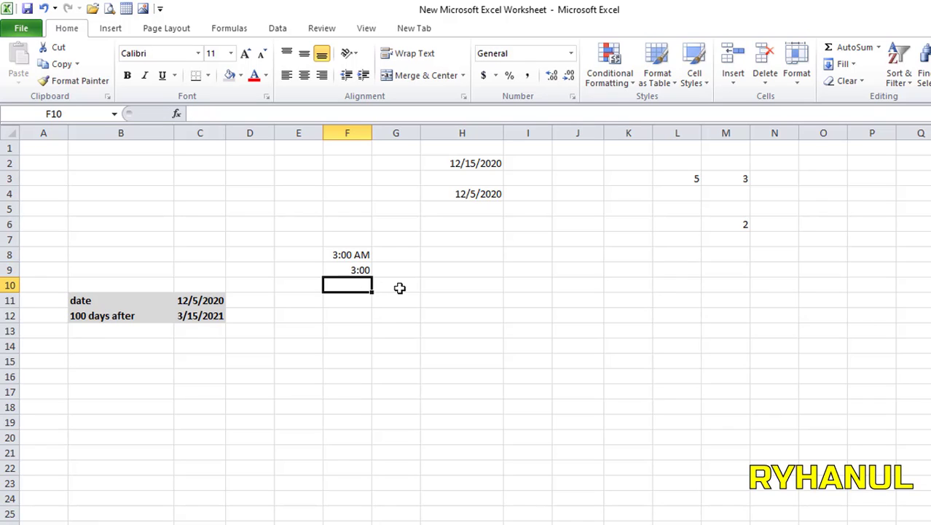
Step: Re-enter '5 a' in F9 so it shows 5:00, then compare F8 and F9
left_click(368, 254)
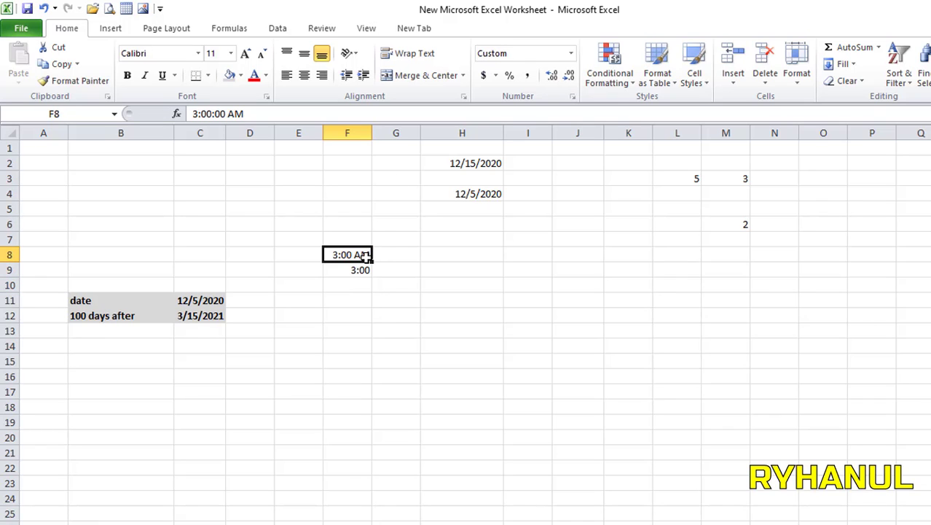
left_click(363, 271)
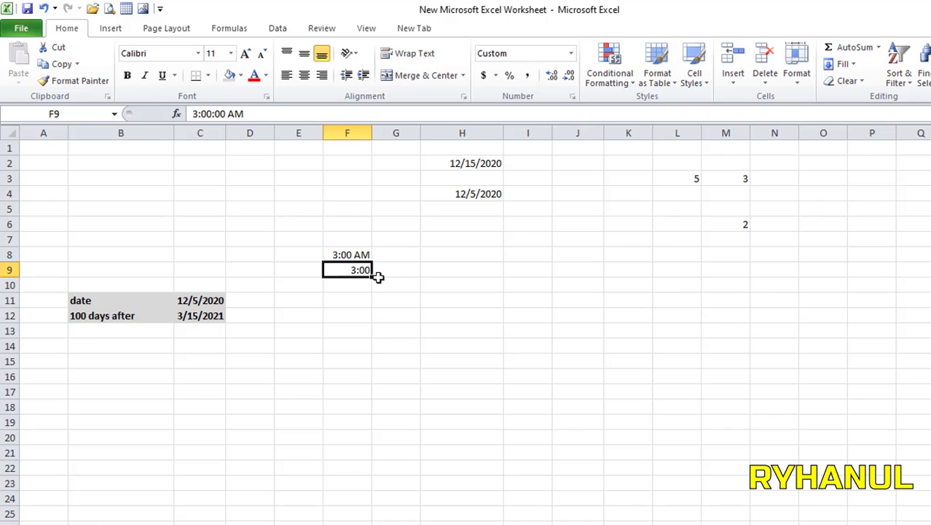
type("5")
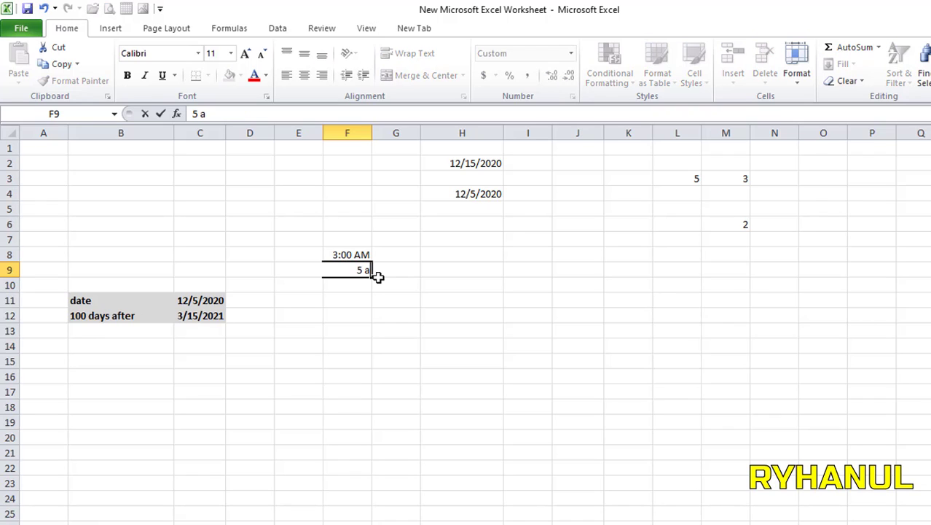
type(" a")
key("Return")
left_click(362, 254)
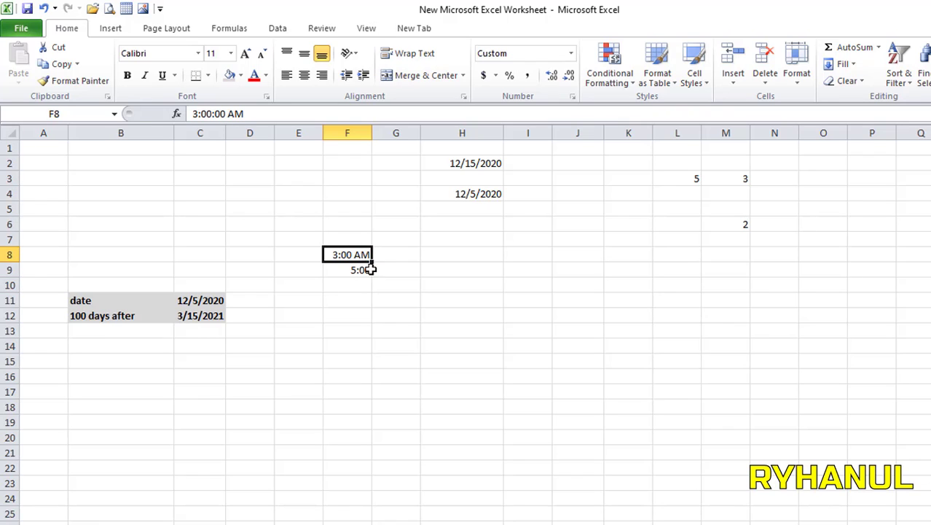
left_click_drag(348, 239, 355, 284)
Step: Clear the time entries in F7:F10 and widen column H
right_click(355, 275)
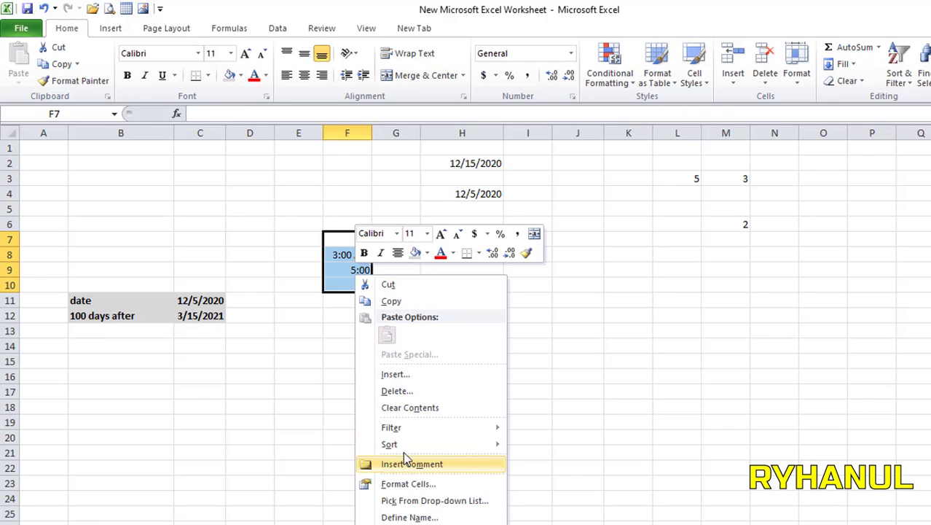
left_click(411, 407)
left_click(636, 275)
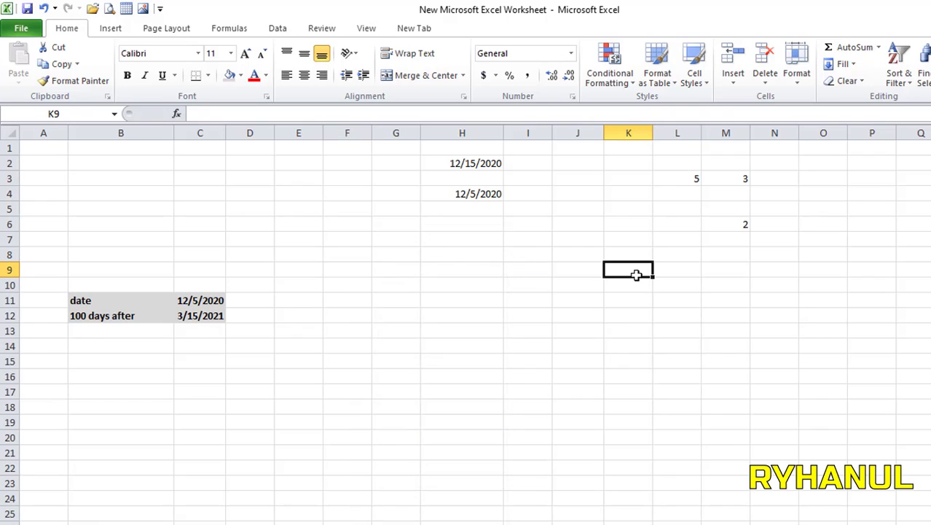
left_click_drag(503, 129, 601, 129)
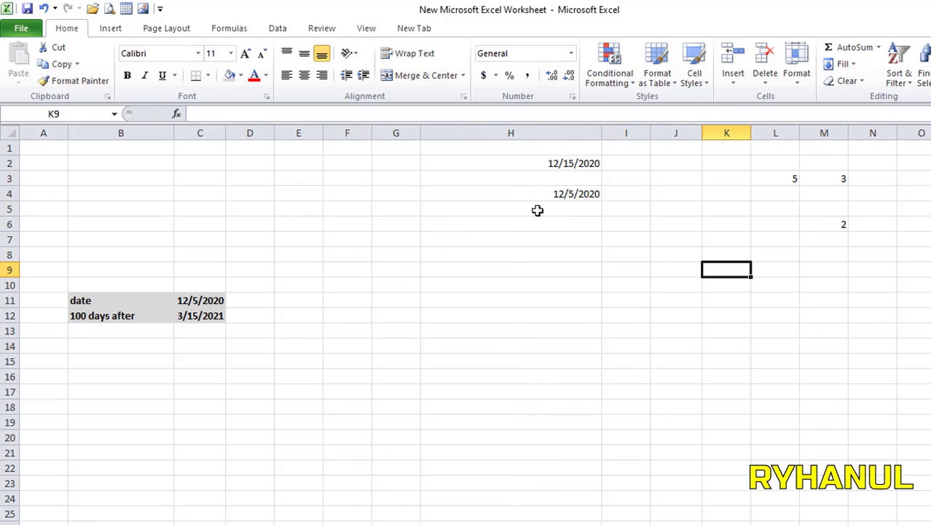
left_click(490, 286)
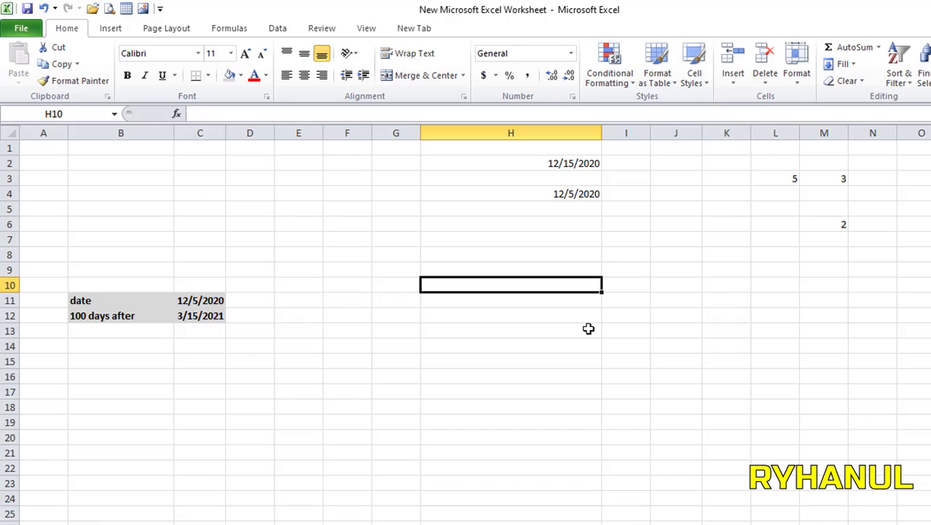
Step: Enter '3 p' in H10 and '5 p' in H13 so they show 3:00 PM and 5:00 PM
type("3")
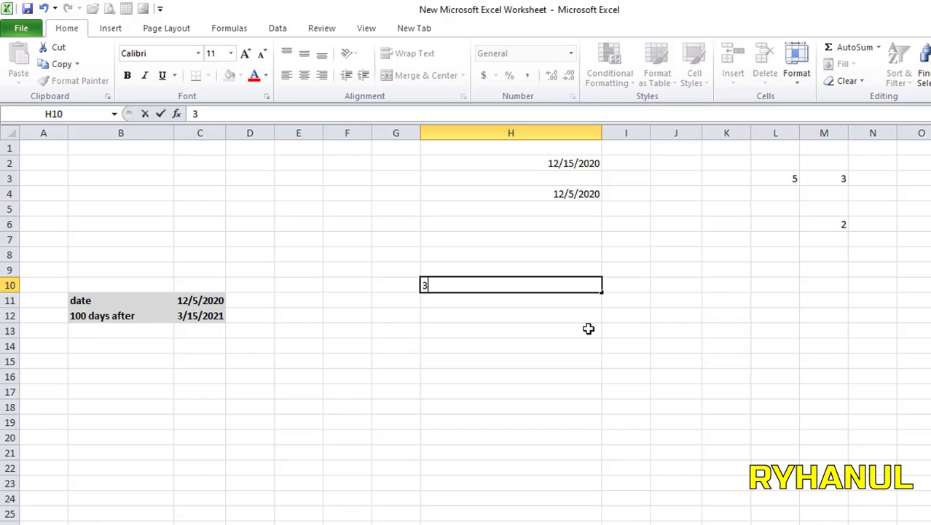
type(" p")
left_click(589, 329)
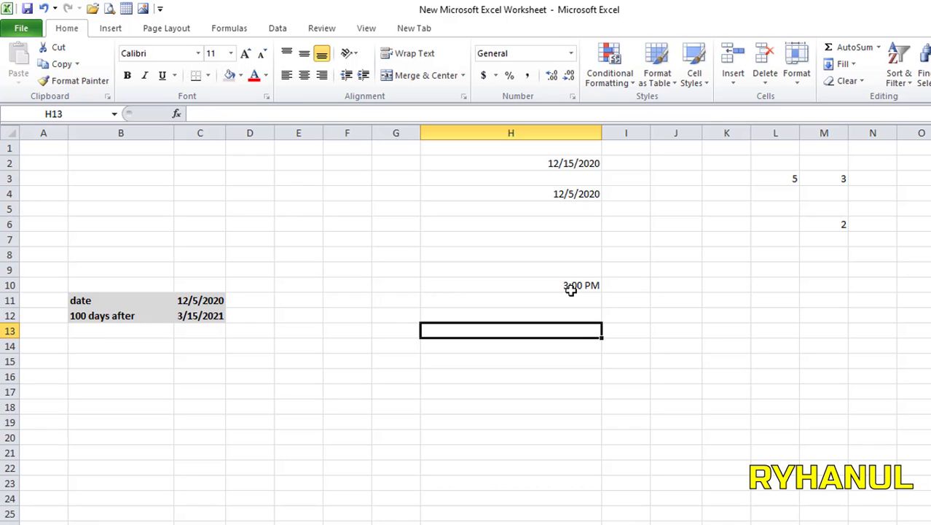
left_click(568, 298)
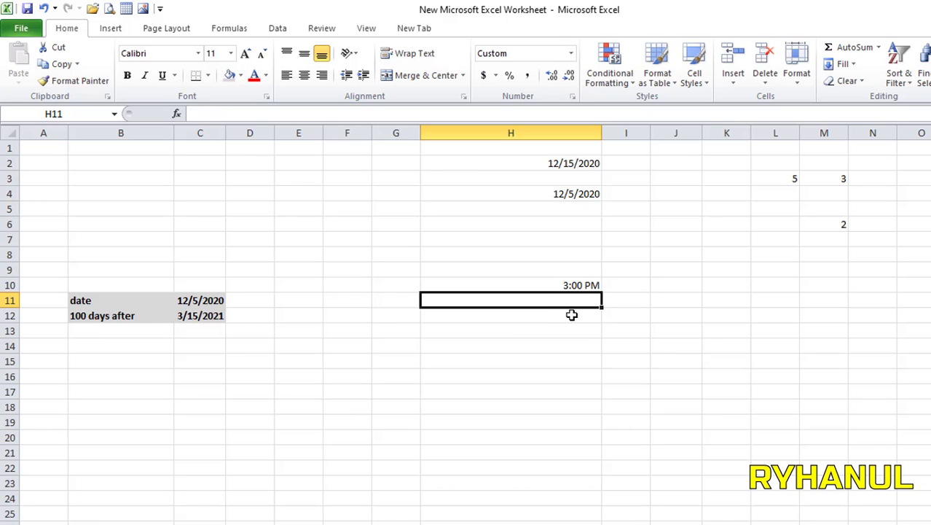
left_click(576, 328)
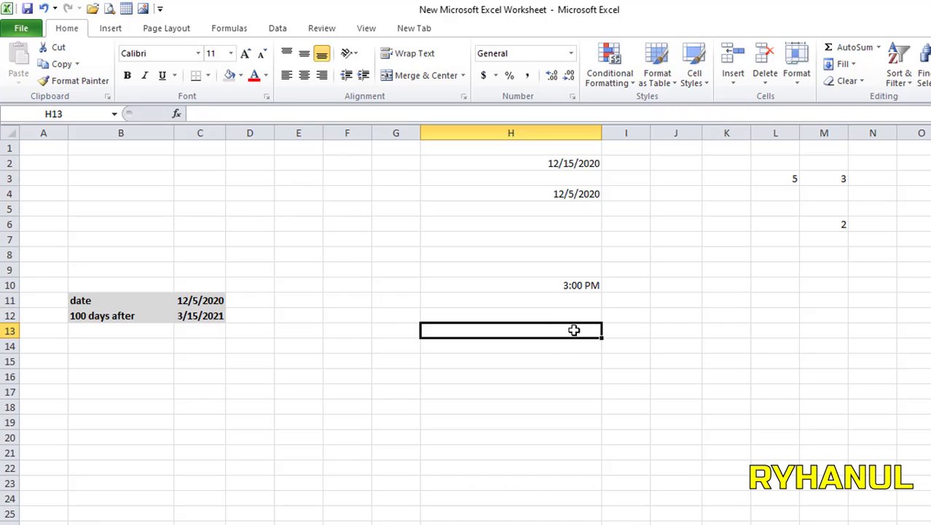
type("5")
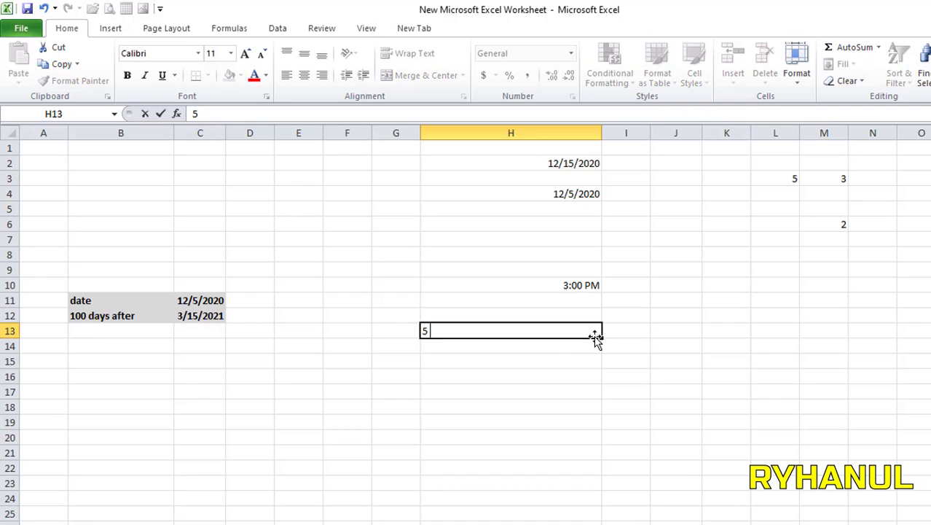
type(" p")
left_click(648, 389)
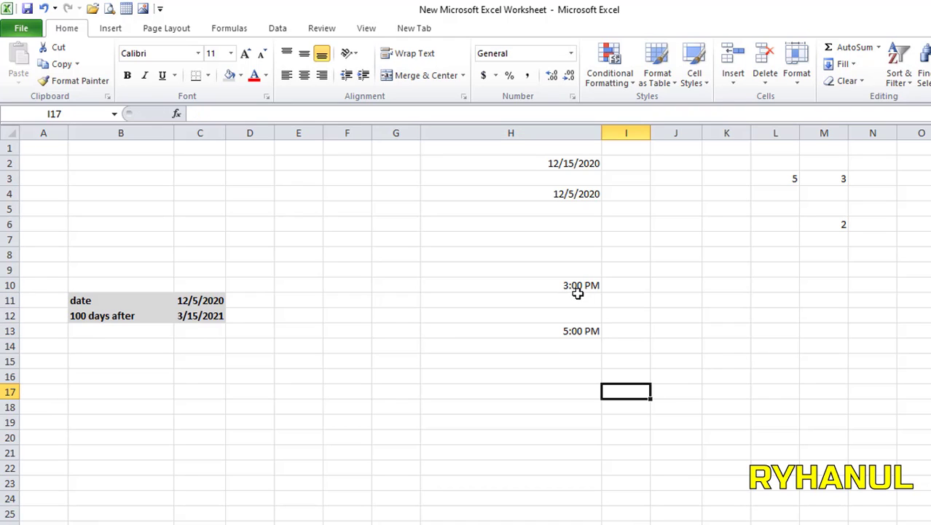
left_click(570, 285)
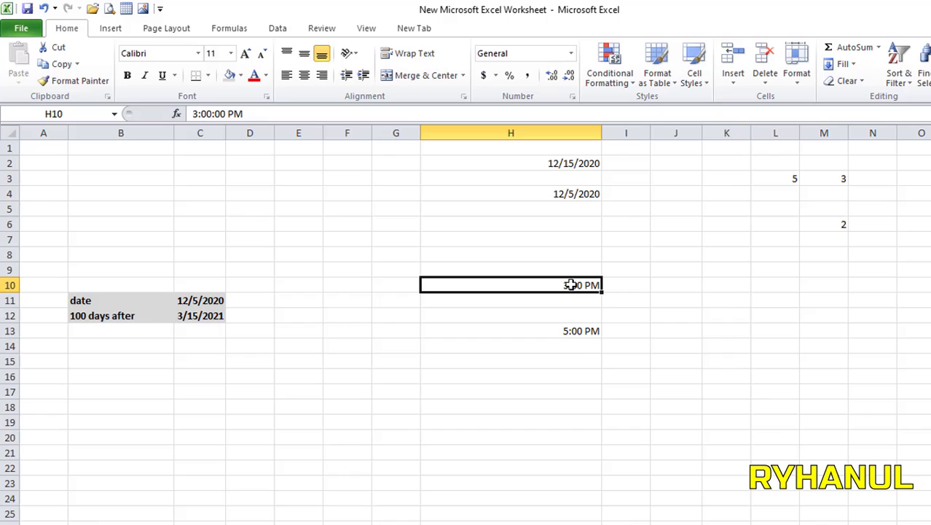
left_click(575, 330)
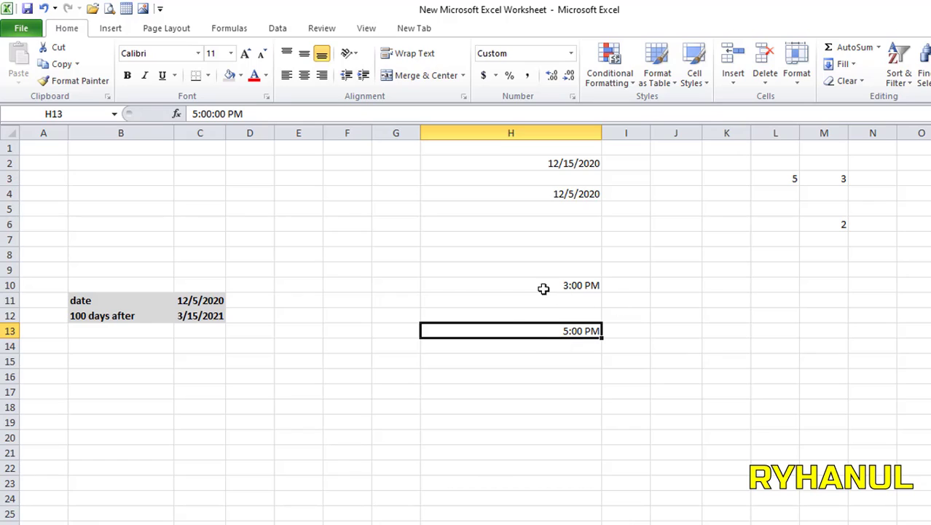
left_click(507, 388)
left_click(472, 366)
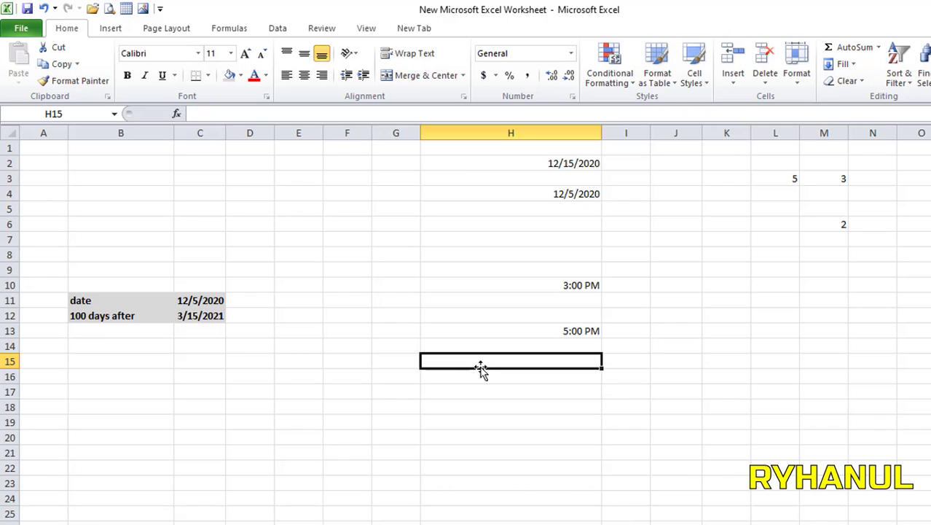
Step: Enter =H13-H10 in H15, which displays 2:00 AM
type("=")
left_click(570, 329)
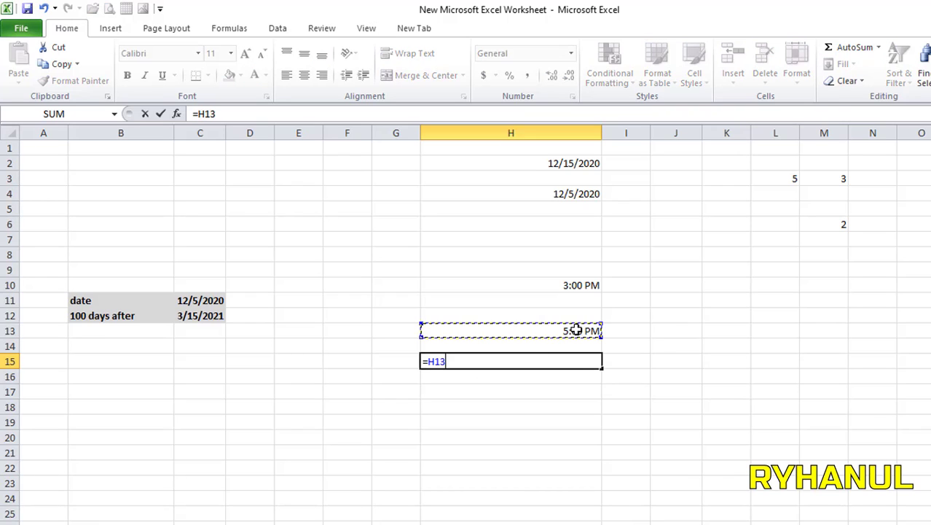
type("-")
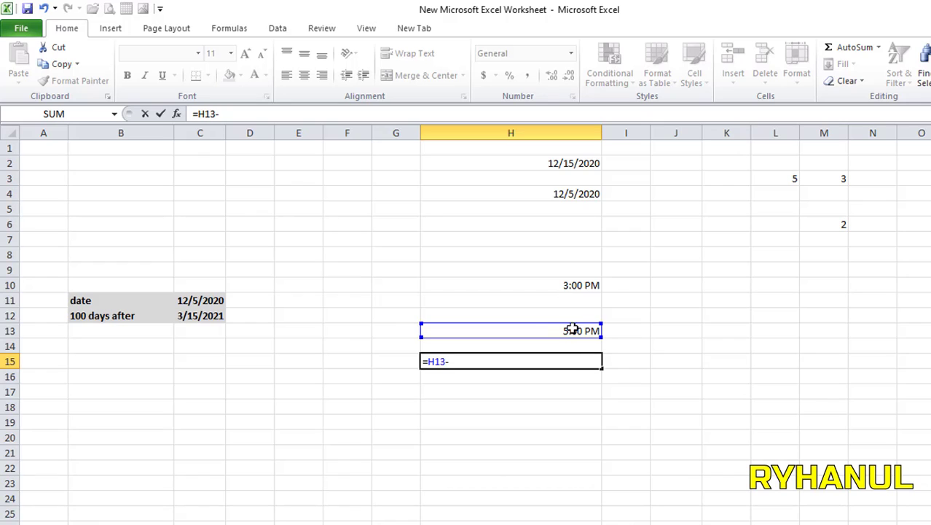
left_click(573, 287)
key("Return")
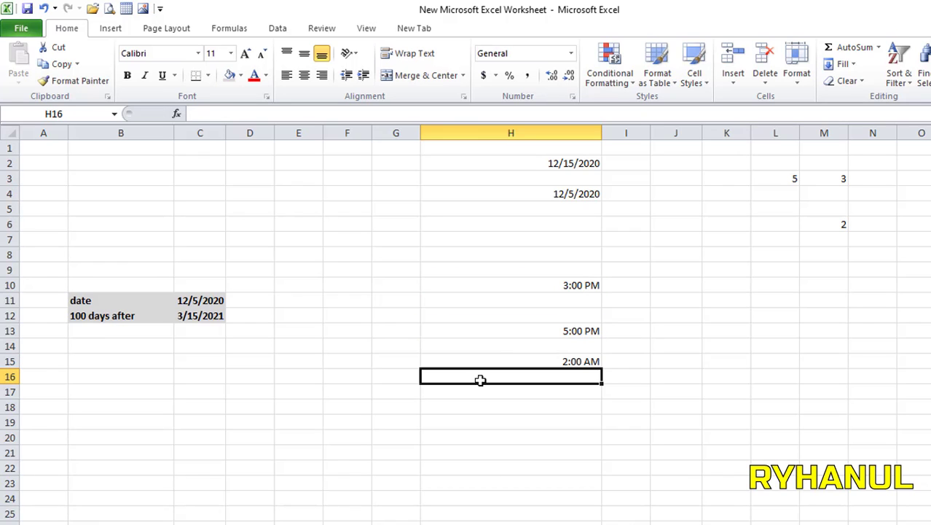
left_click(588, 362)
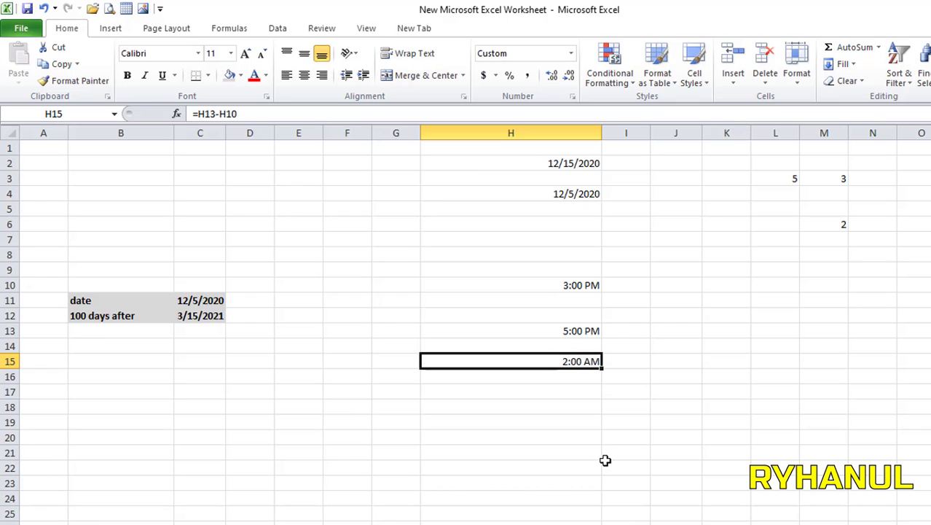
Step: Apply the custom h:mm number format to H15 so the difference reads 2:00
right_click(582, 361)
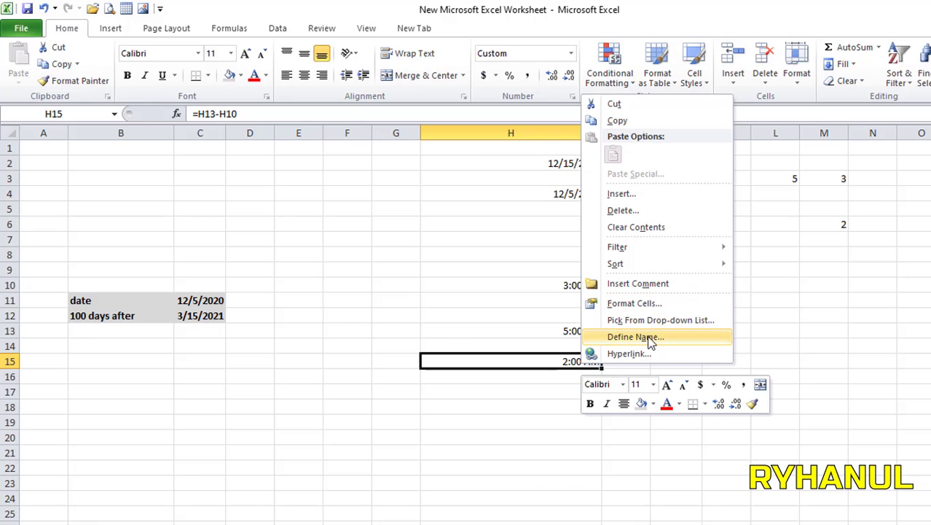
left_click(659, 307)
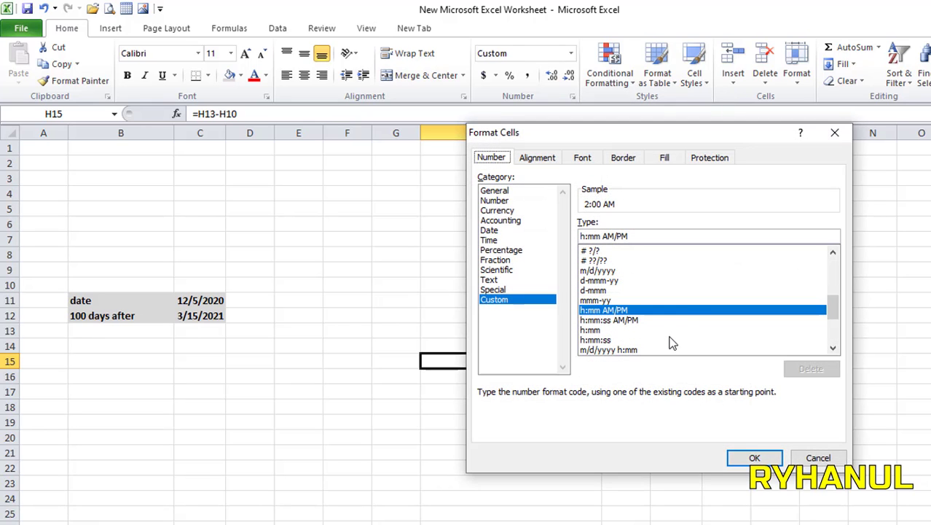
left_click_drag(695, 130, 547, 122)
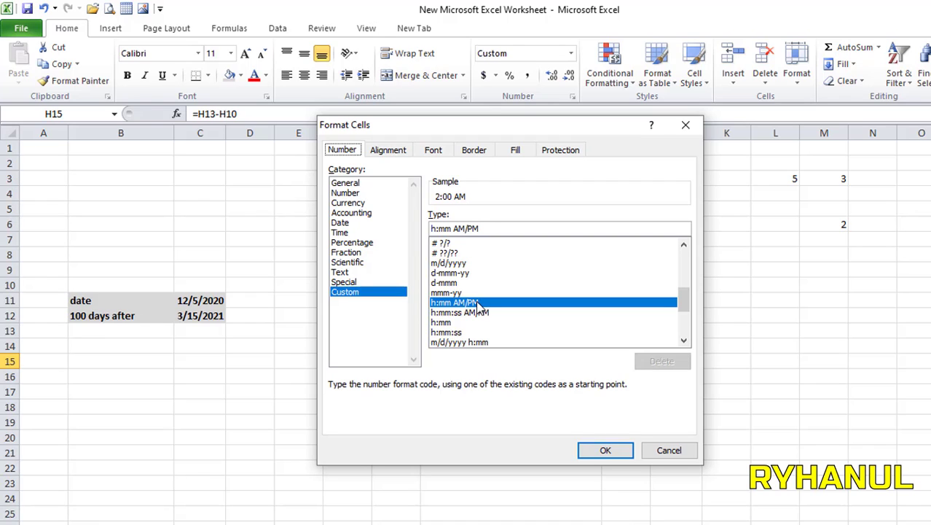
left_click(441, 322)
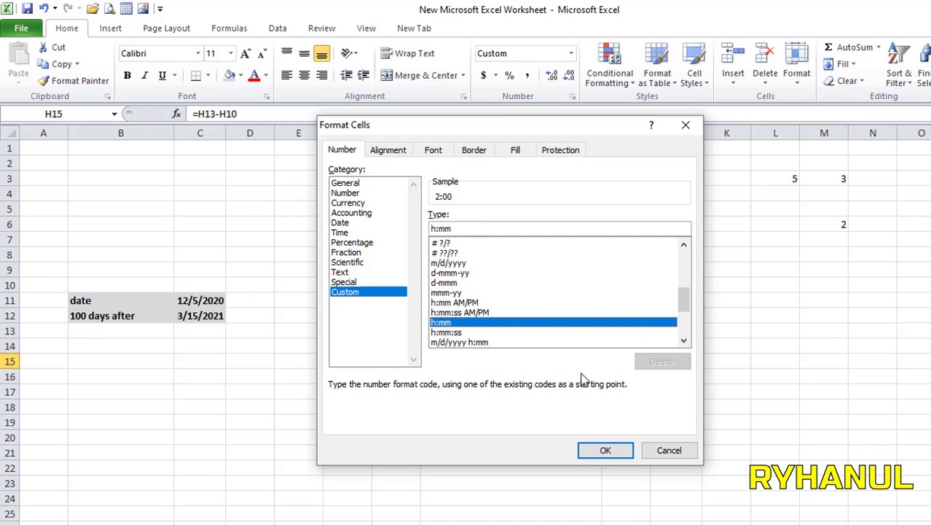
left_click(605, 449)
left_click(612, 451)
left_click(590, 362)
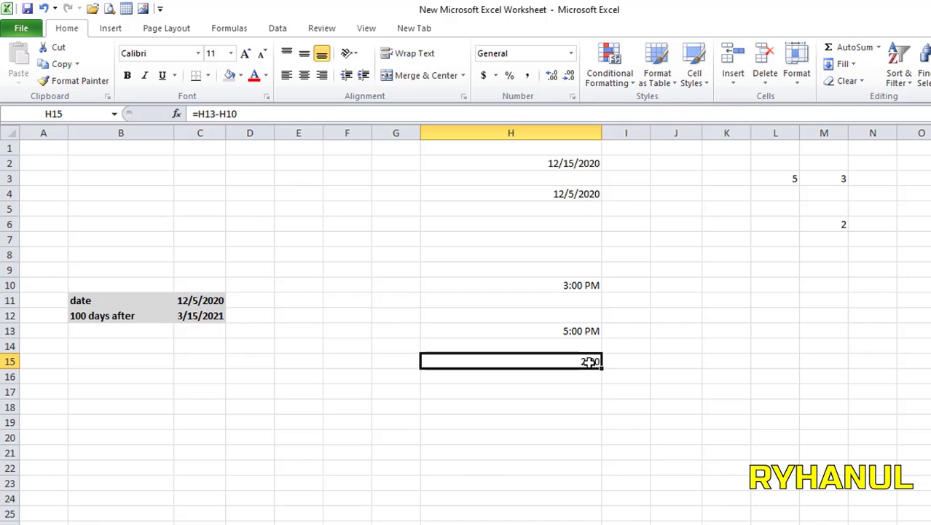
Step: Change the end time in H13 from 5:00 PM to 5:30 PM, making H15 read 2:30
double_click(566, 331)
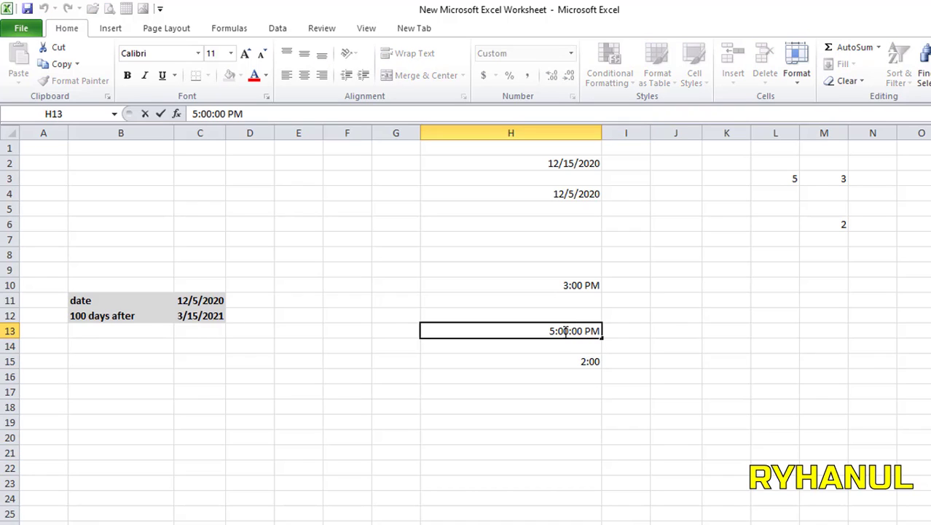
key("BackSpace")
type("3")
left_click(693, 420)
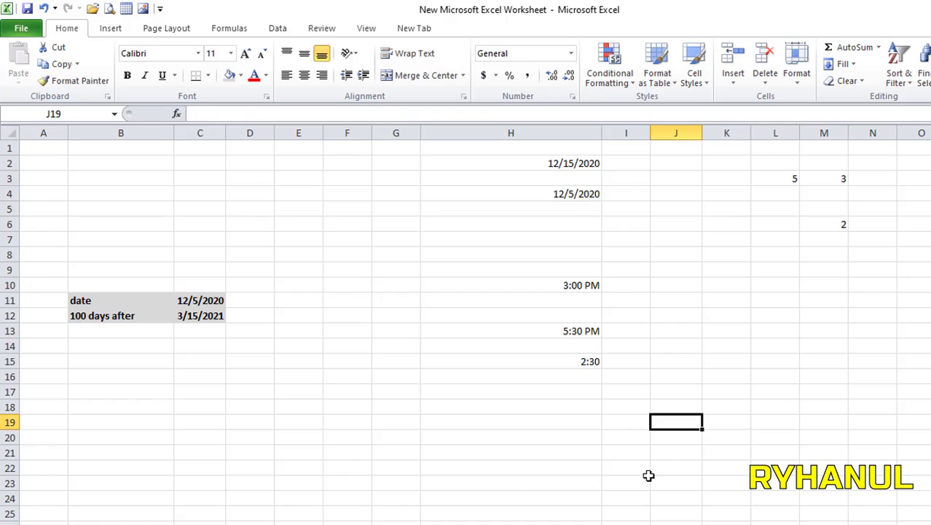
left_click(573, 375)
left_click(587, 359)
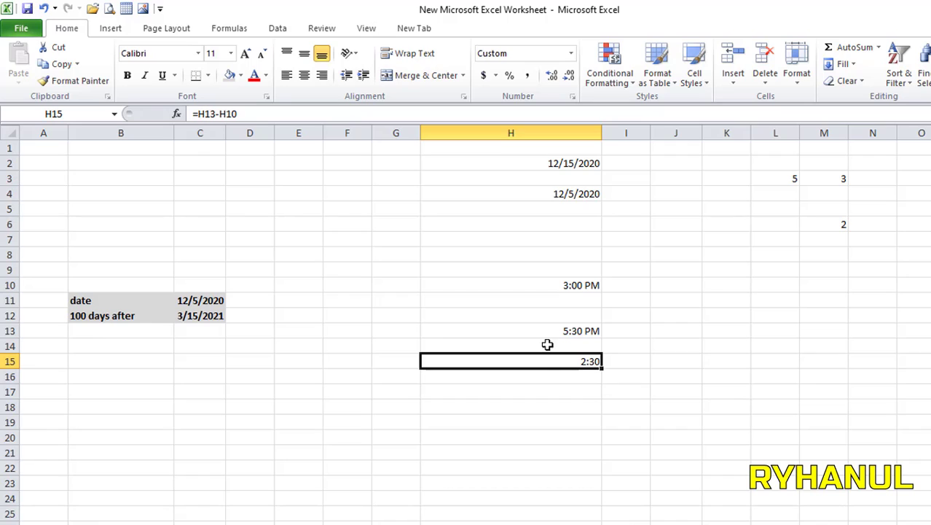
Step: Show the H10 start time as a Comma Style decimal, 0.625
left_click(564, 282)
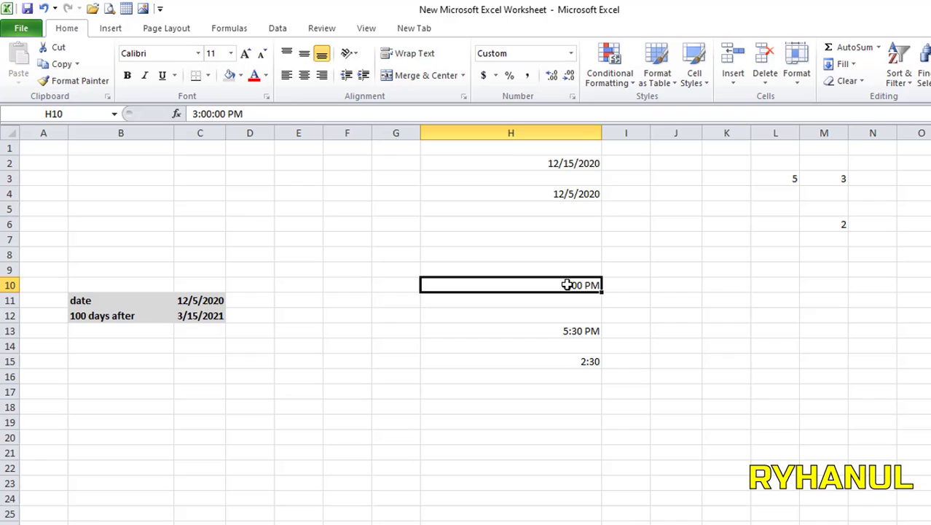
left_click(528, 76)
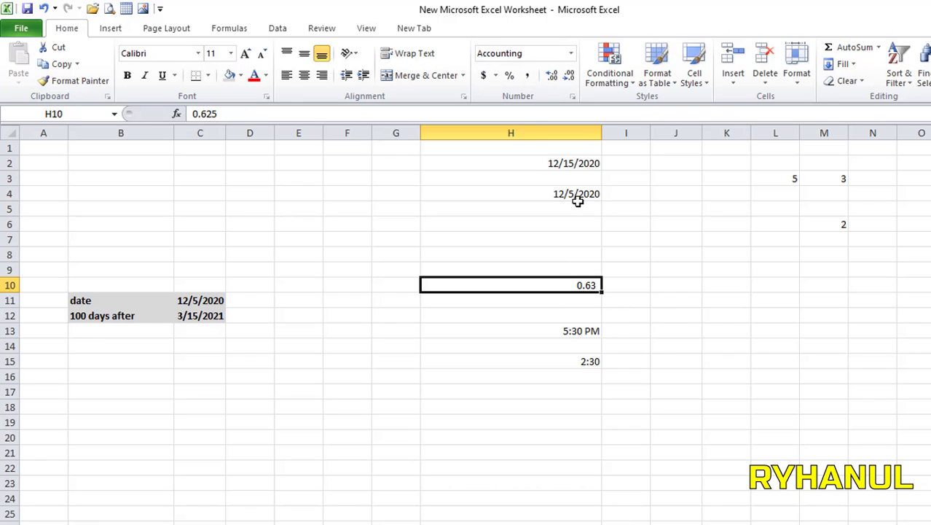
left_click(567, 76)
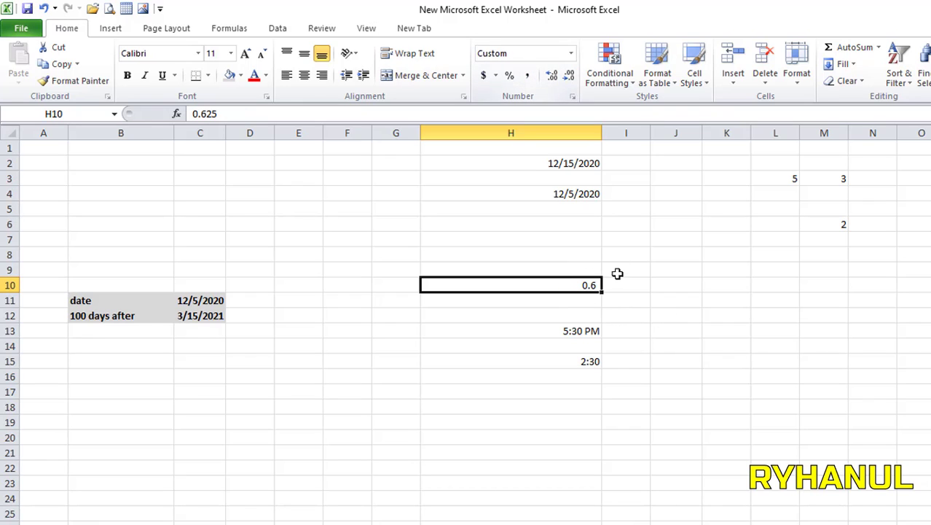
left_click(551, 76)
left_click(551, 75)
Step: Show the H13 end time as a Comma Style decimal, 0.729
left_click(582, 330)
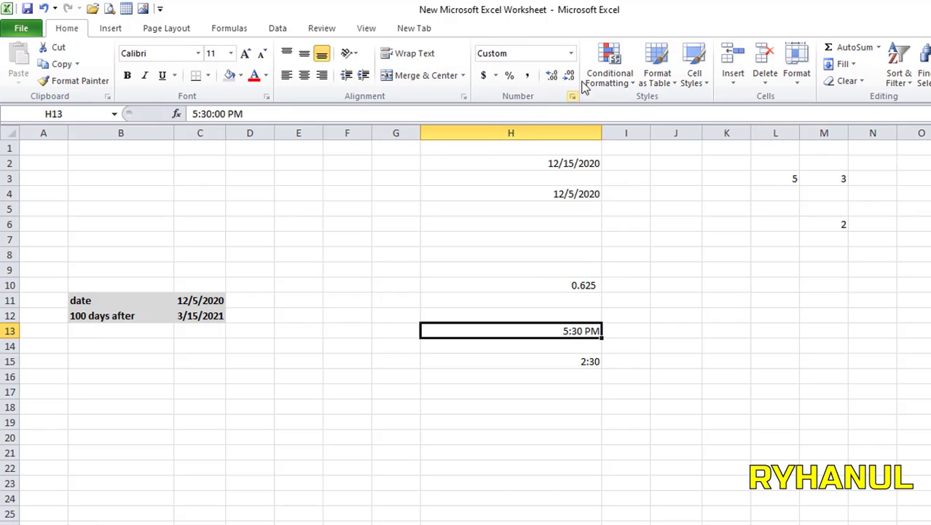
left_click(528, 76)
left_click(551, 75)
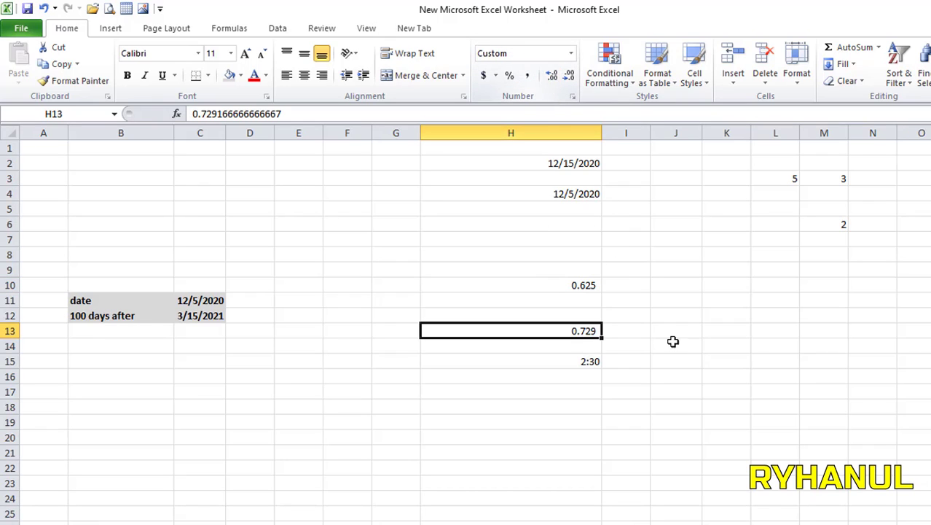
left_click(713, 364)
left_click(584, 332)
left_click(578, 285)
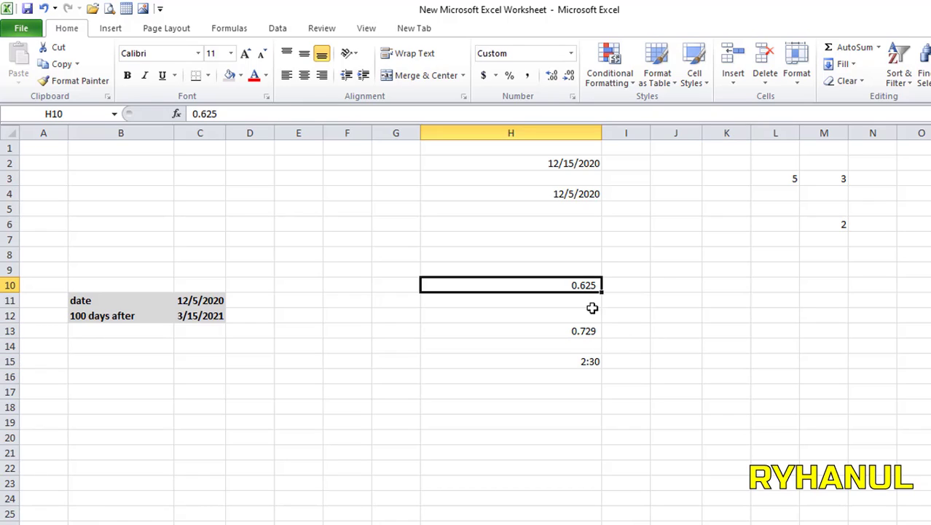
Step: Show the H15 difference as a Comma Style decimal with three places, 0.104
left_click(589, 364)
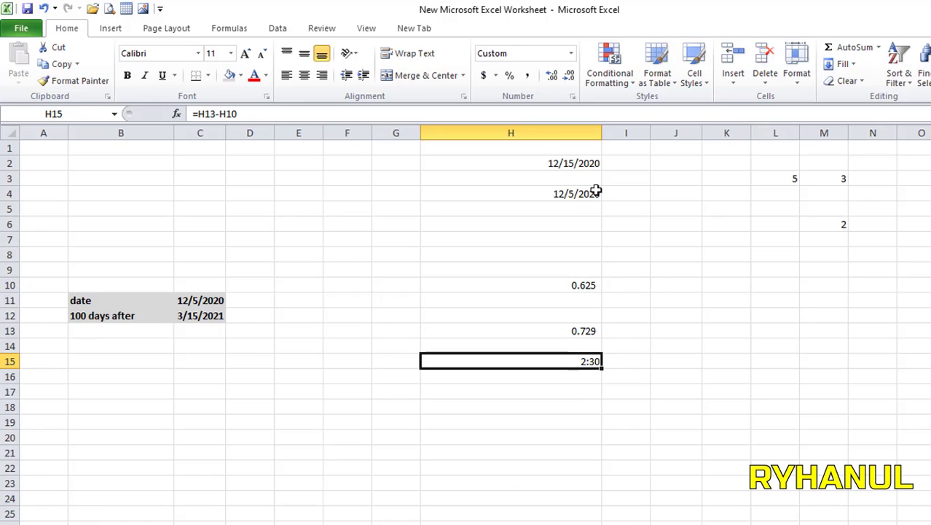
left_click(527, 75)
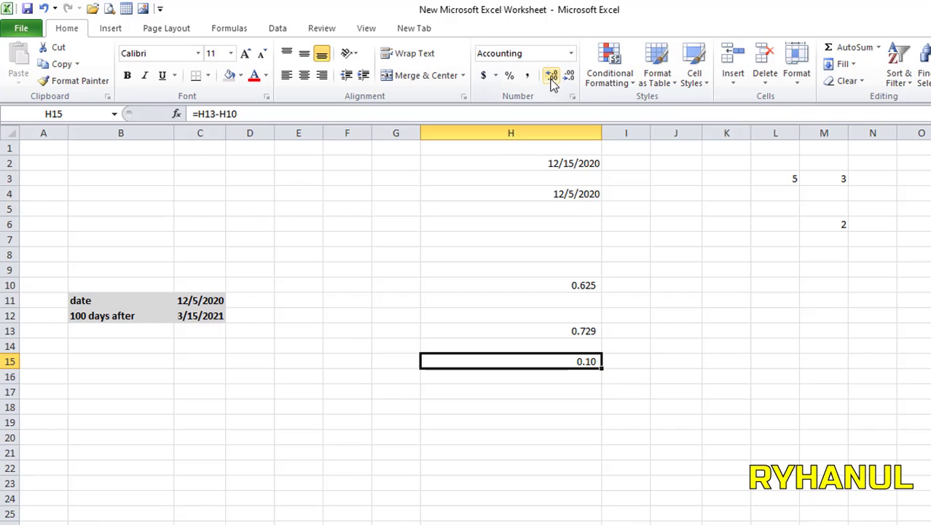
left_click(553, 82)
left_click(582, 319)
left_click(589, 329)
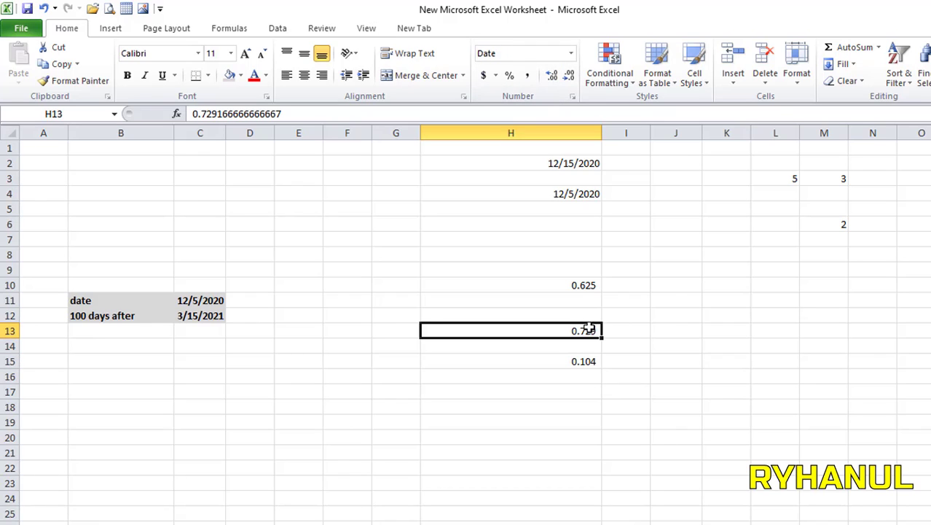
left_click(574, 284)
left_click(587, 359)
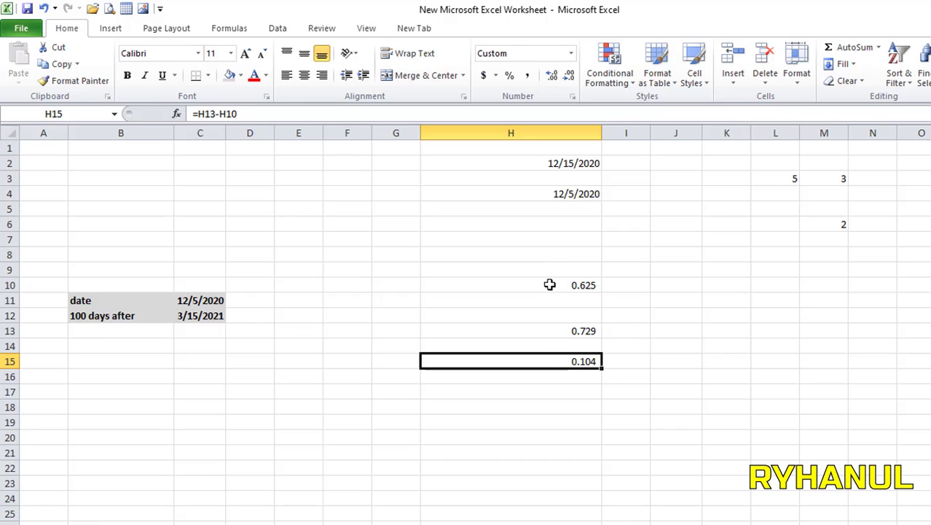
Step: Format H10 as Time so it reads 3:00:00 PM
left_click_drag(550, 284, 576, 347)
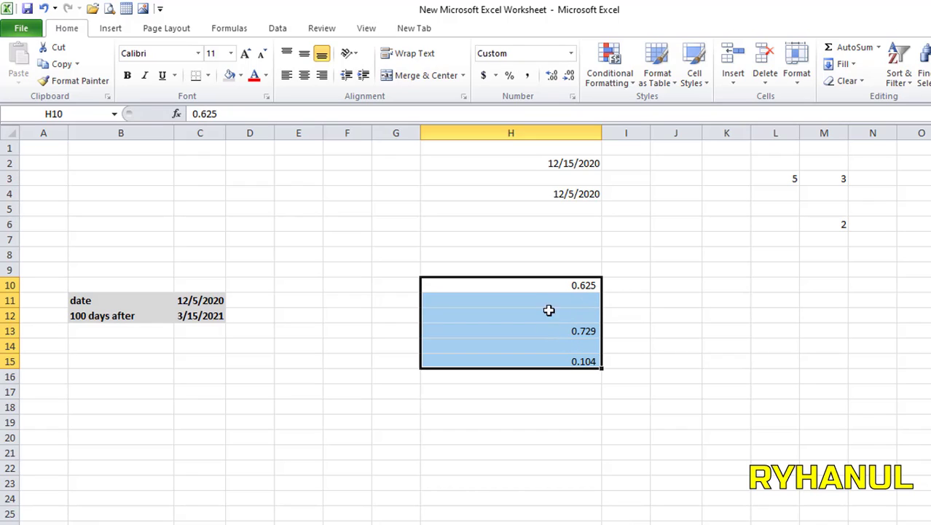
left_click(570, 55)
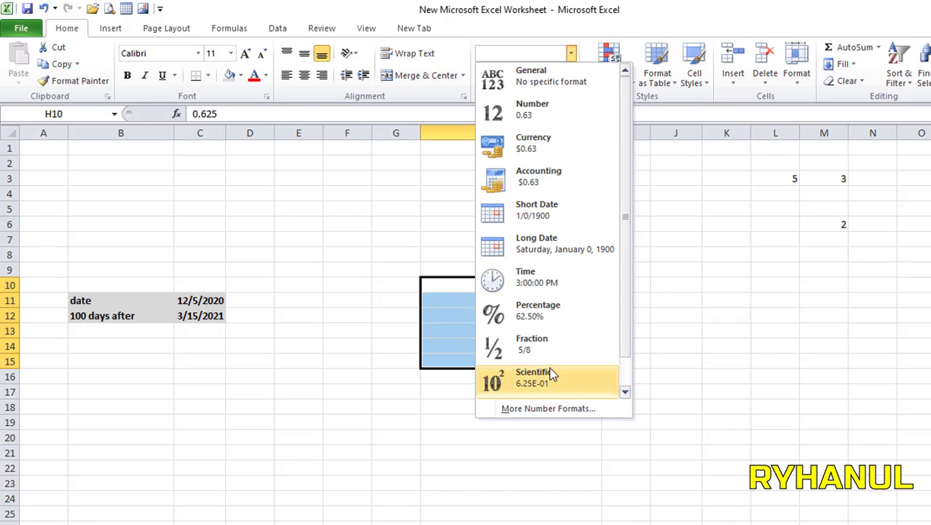
scroll(551, 372, "down", 1)
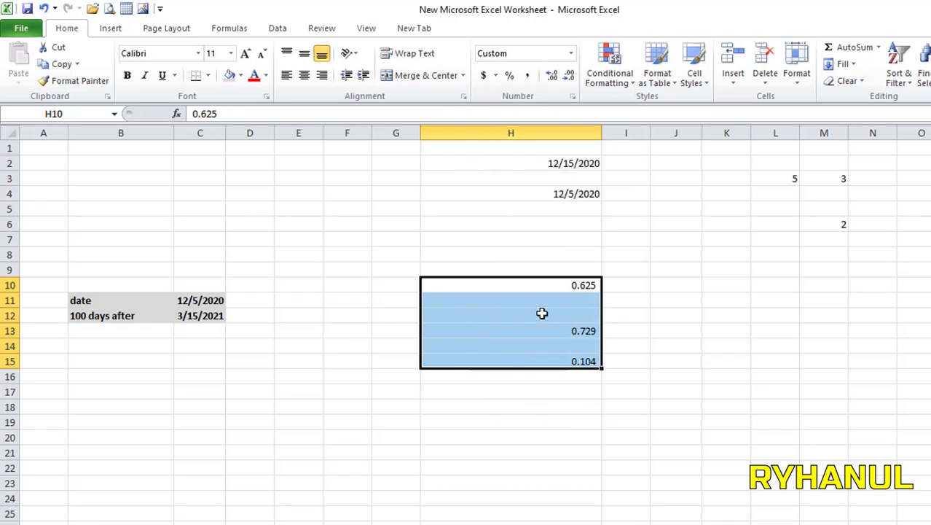
left_click(570, 418)
left_click(587, 284)
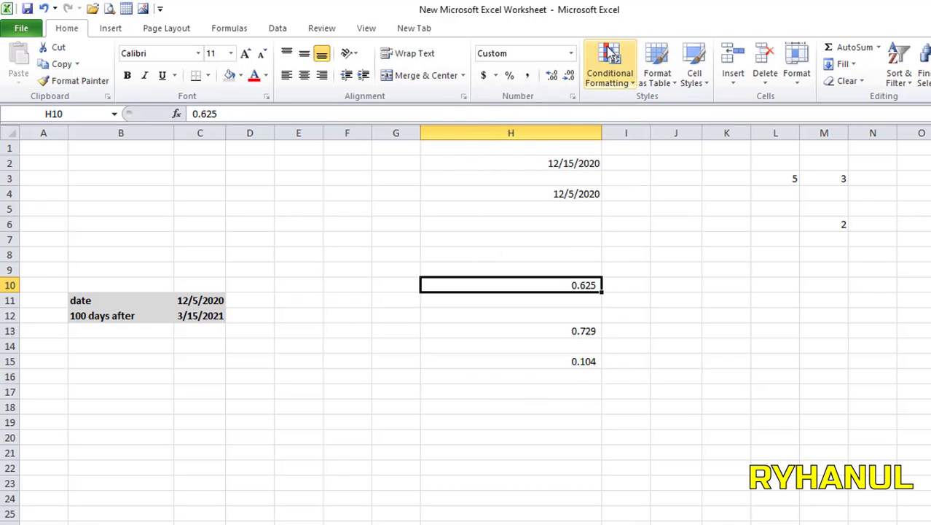
left_click(572, 53)
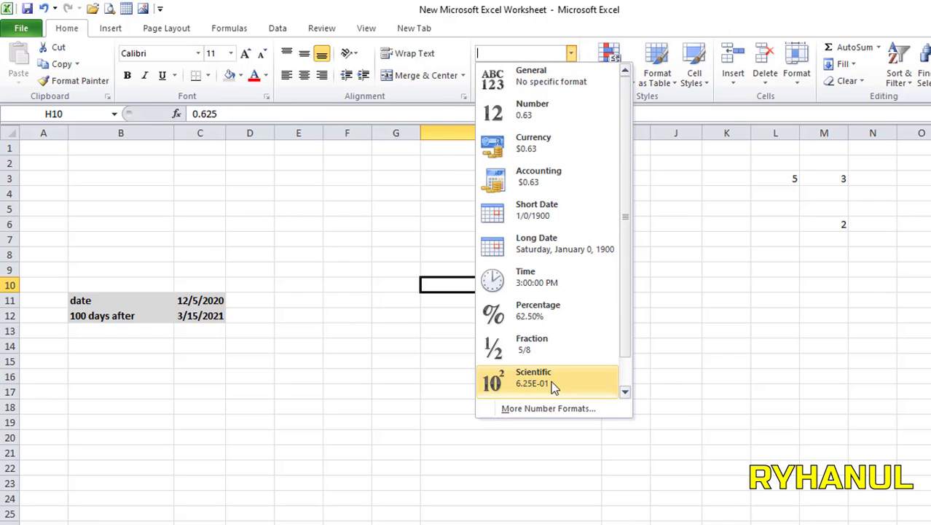
left_click(533, 287)
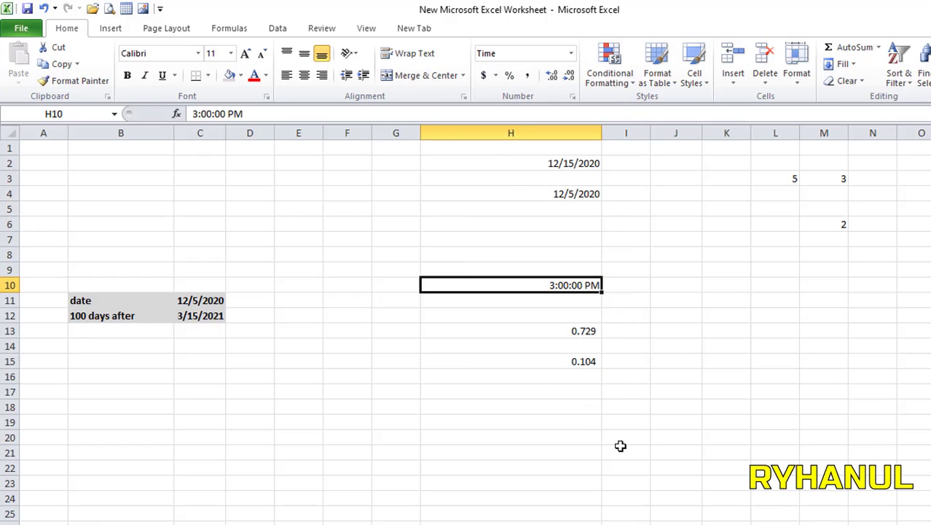
left_click(620, 445)
Step: Format H13 as Time so it reads 5:30:00 PM
left_click(591, 327)
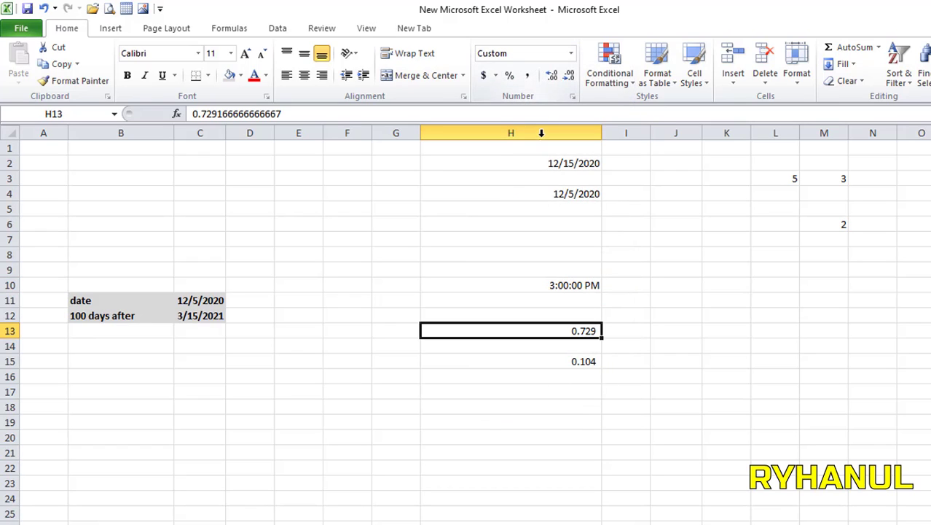
left_click(571, 53)
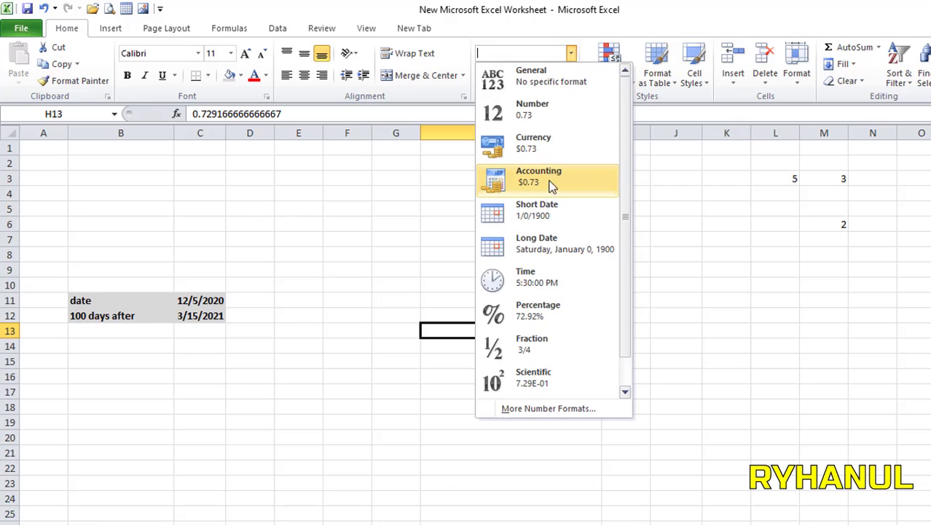
left_click(551, 275)
left_click(585, 468)
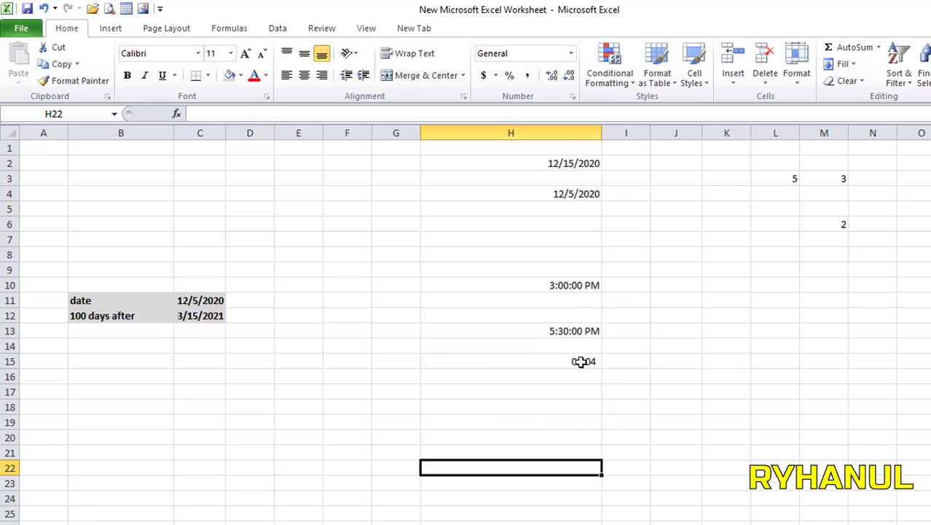
Step: Format the H15 difference as Time so it reads 2:30:00 AM
left_click(581, 362)
left_click(570, 53)
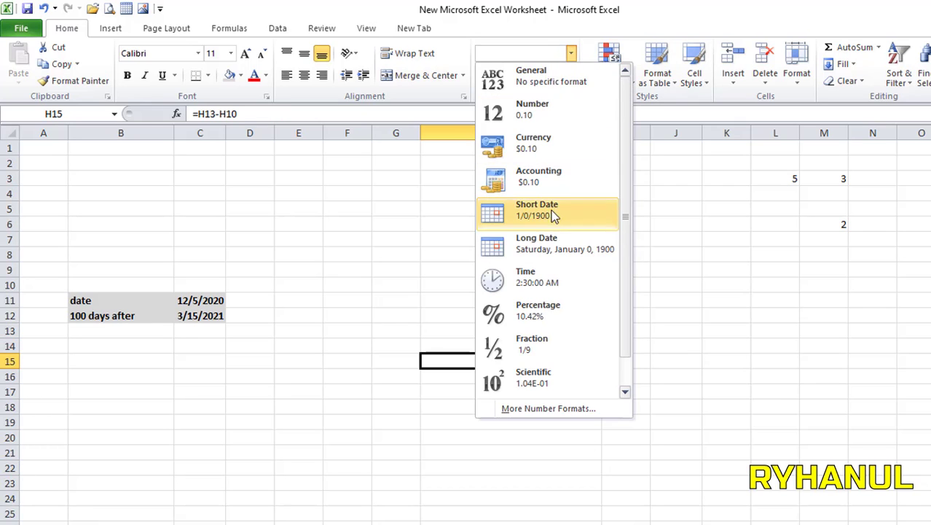
left_click(537, 276)
left_click(538, 435)
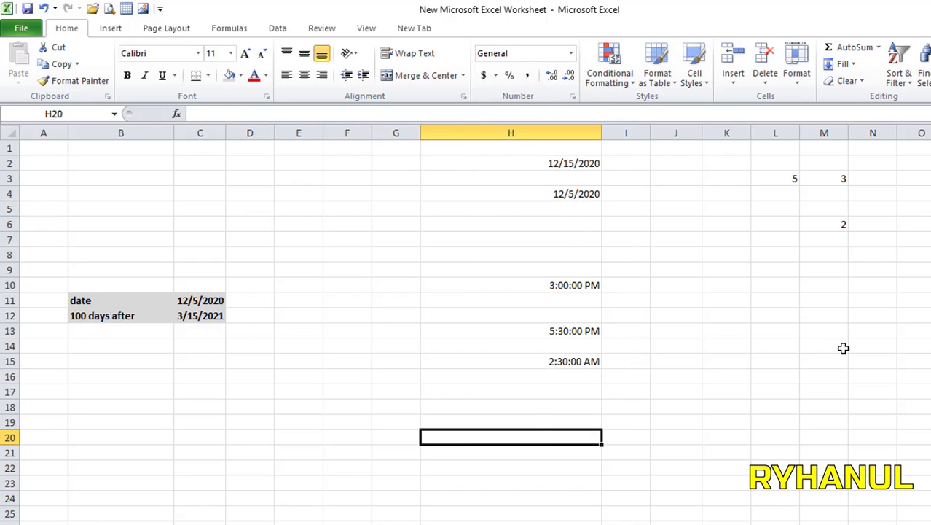